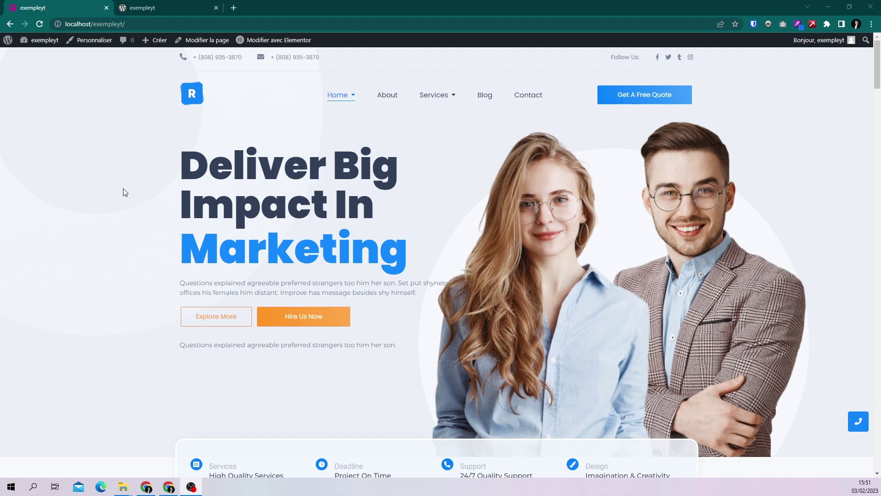
# Open the local exempleyt dashboard, check the live 'Mindblown' front page, then return to the dashboard.
pyautogui.click(48, 47)
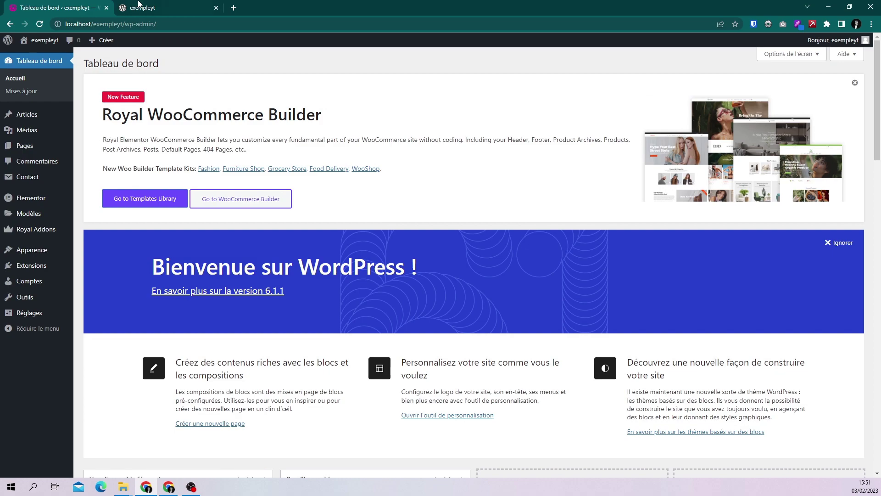
pyautogui.click(149, 8)
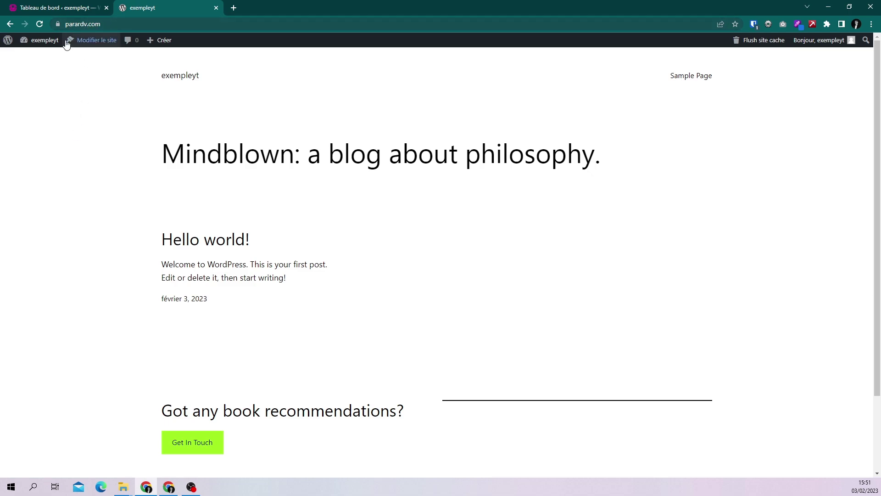
pyautogui.scroll(-2, 333, 124)
pyautogui.scroll(2, 333, 124)
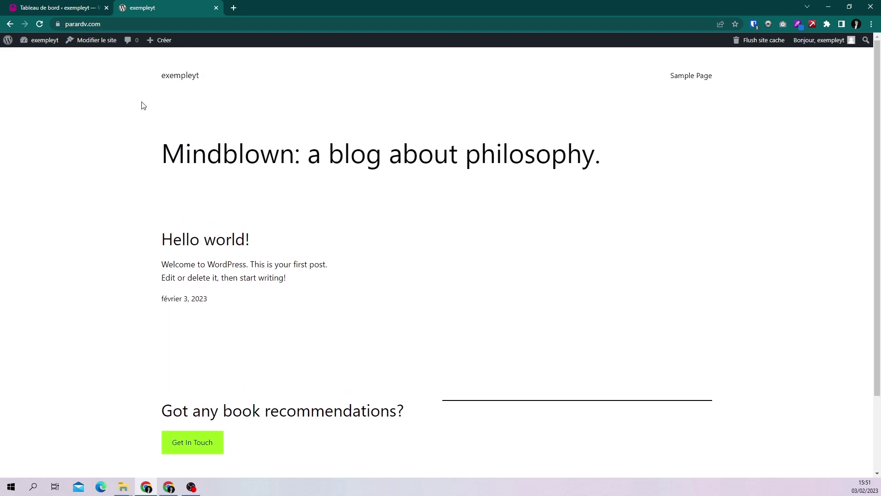
pyautogui.click(69, 10)
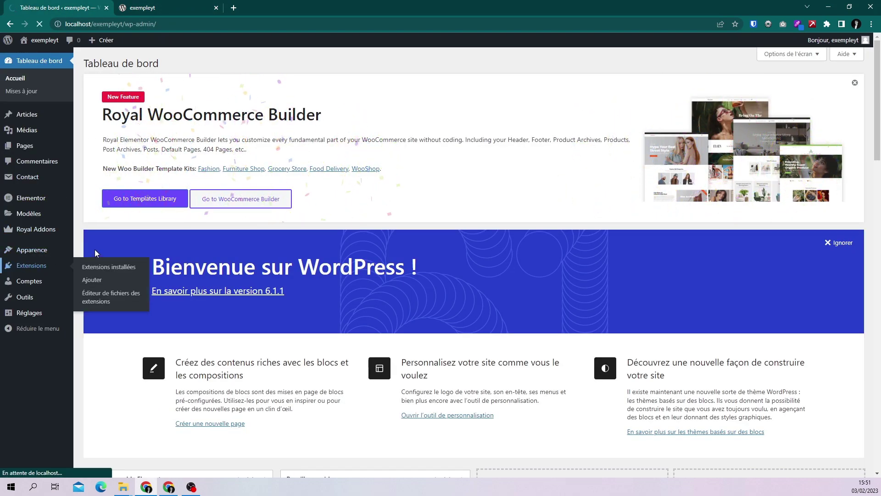
# Search Add Plugins for 'all in on', then install and activate All-in-One WP Migration.
pyautogui.click(37, 265)
pyautogui.click(293, 170)
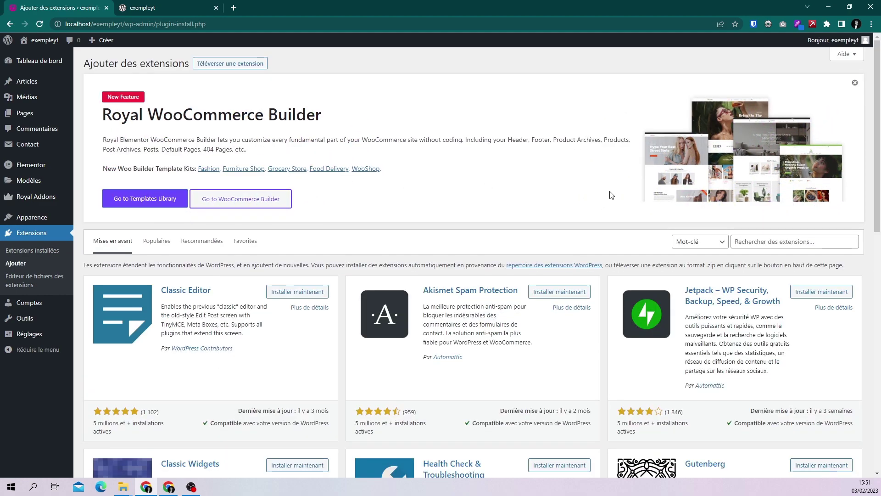
pyautogui.click(790, 247)
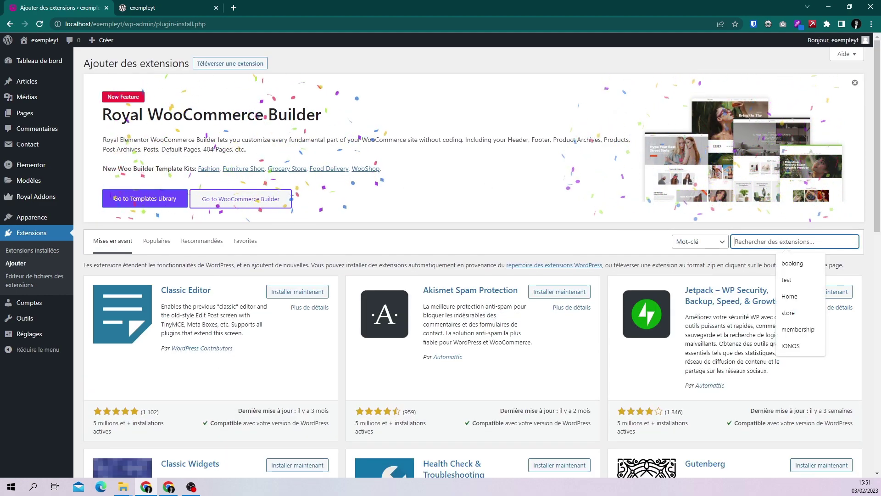
pyautogui.write('all in one wp migration')
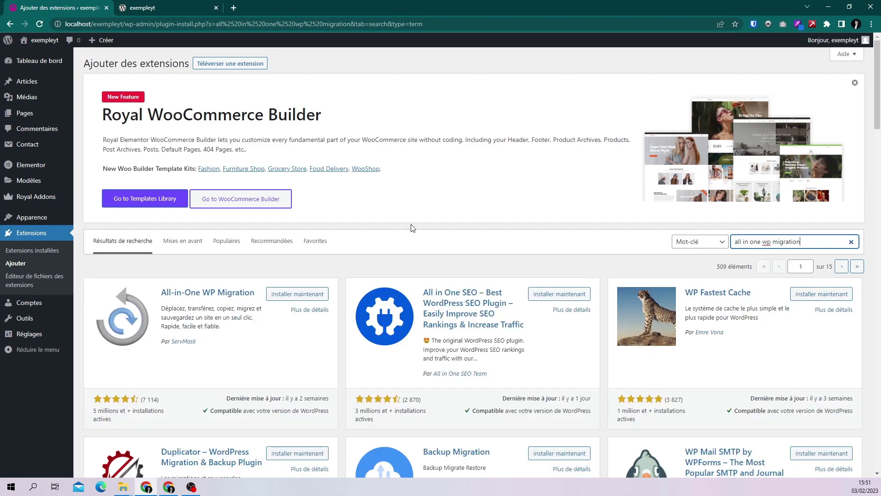
pyautogui.click(307, 296)
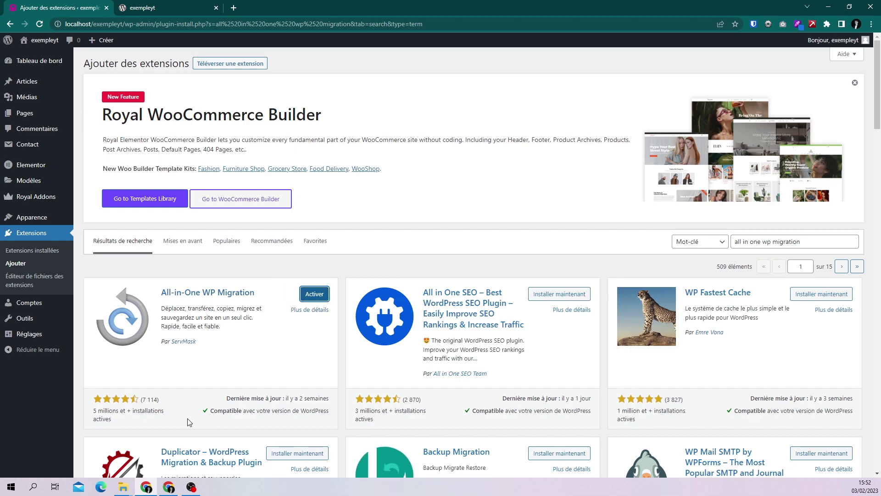
pyautogui.click(316, 295)
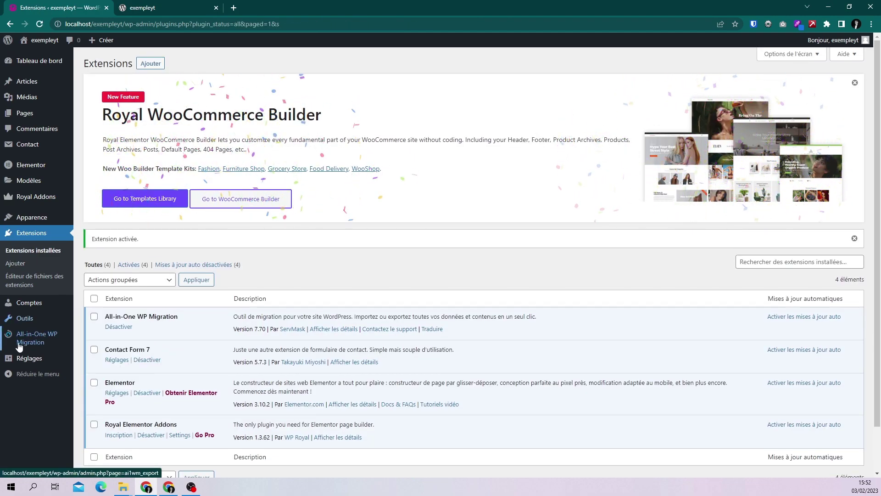
# Export the local site to a file and download the 72 MB .wpress archive.
pyautogui.moveTo(19, 345)
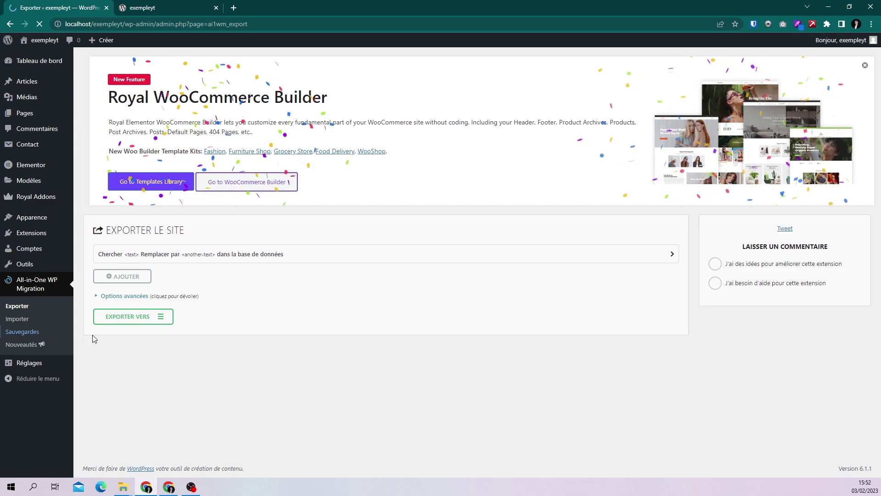
pyautogui.click(165, 320)
pyautogui.click(137, 330)
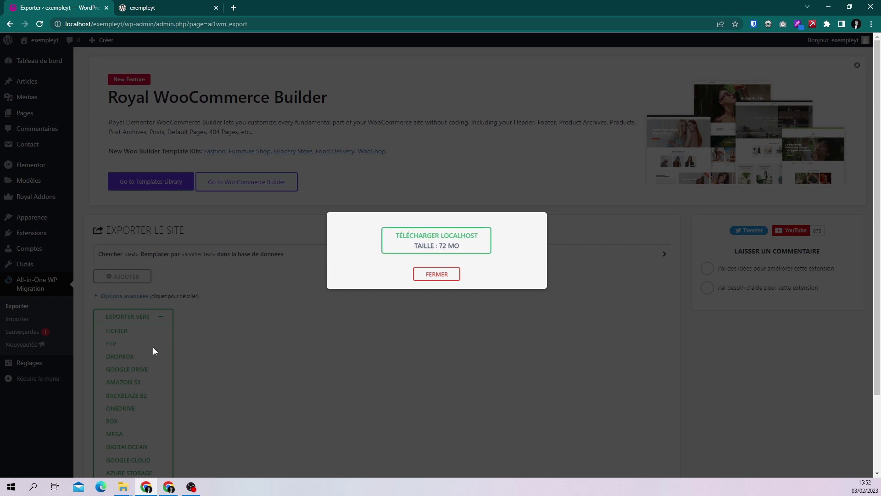
pyautogui.click(455, 245)
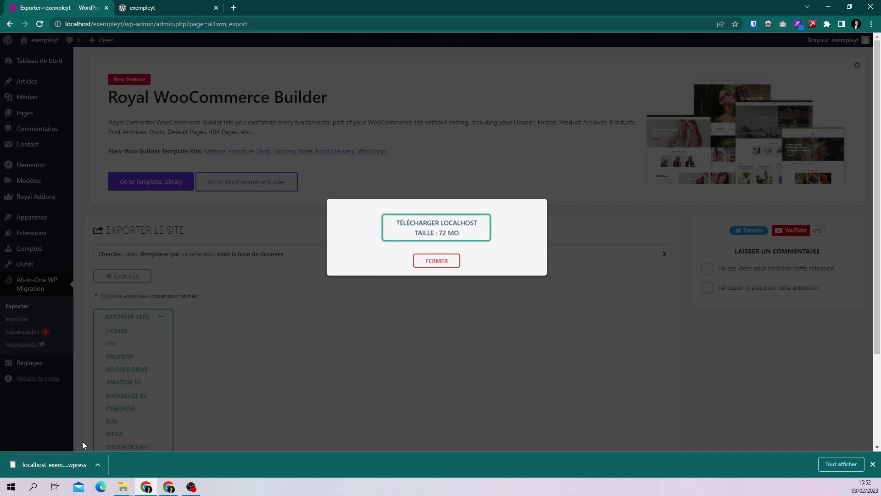
pyautogui.click(438, 261)
# On the live site, trash the Hello world post and permanently delete it.
pyautogui.click(179, 7)
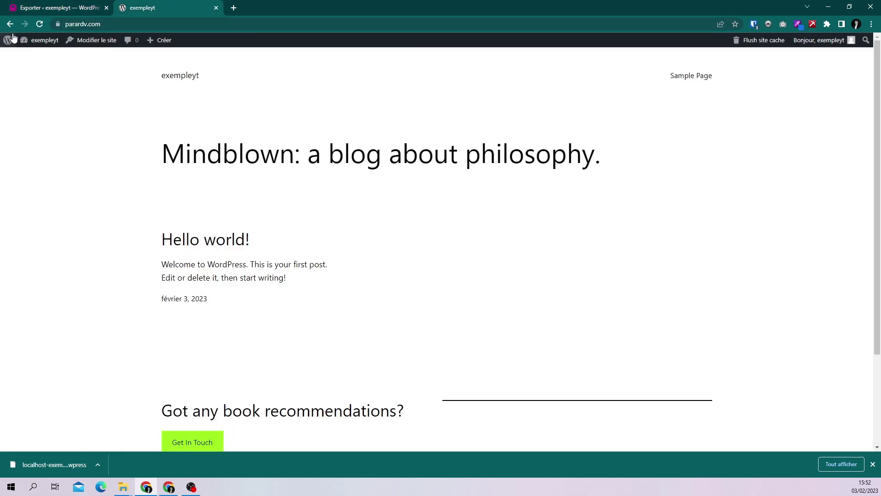
pyautogui.click(37, 43)
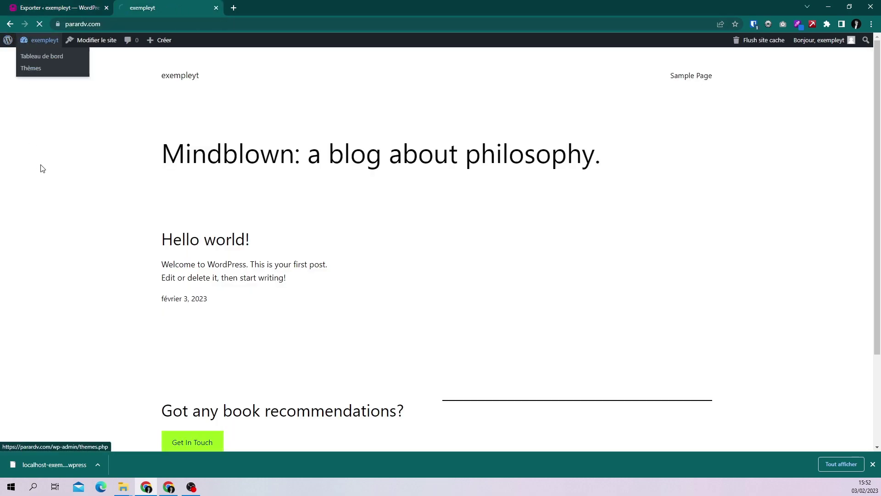
pyautogui.moveTo(54, 120)
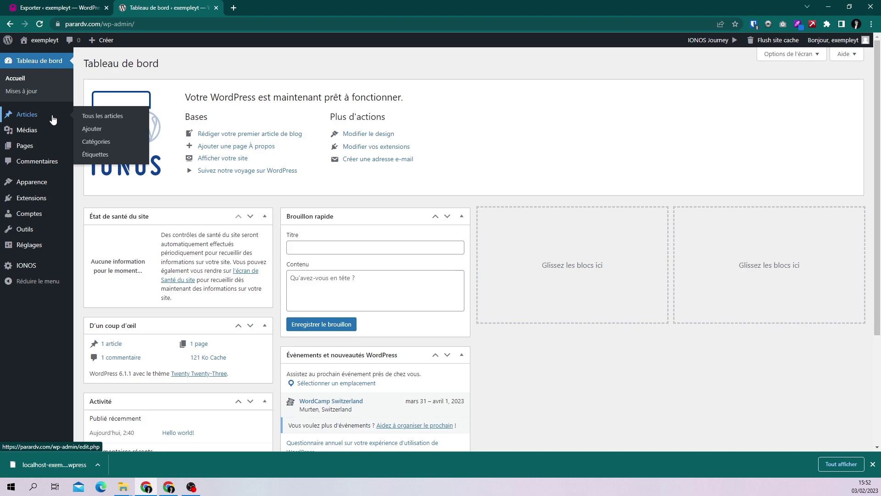
pyautogui.click(41, 114)
pyautogui.click(199, 144)
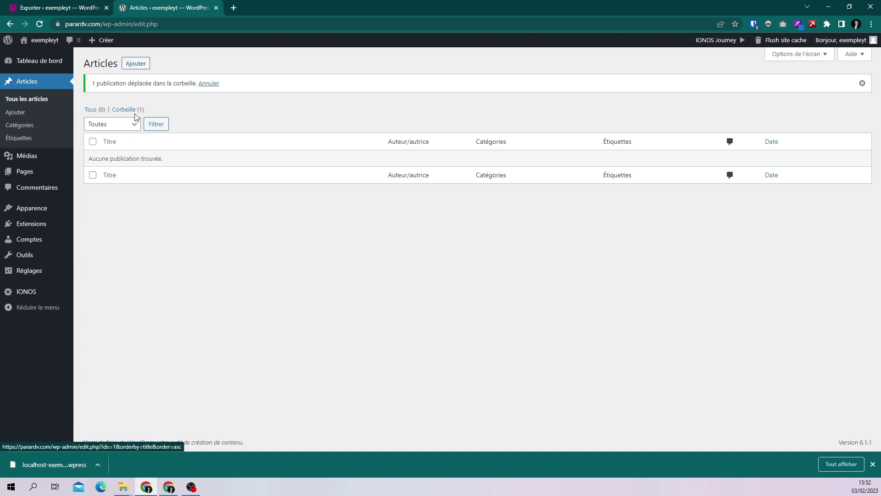
pyautogui.click(131, 111)
pyautogui.click(174, 145)
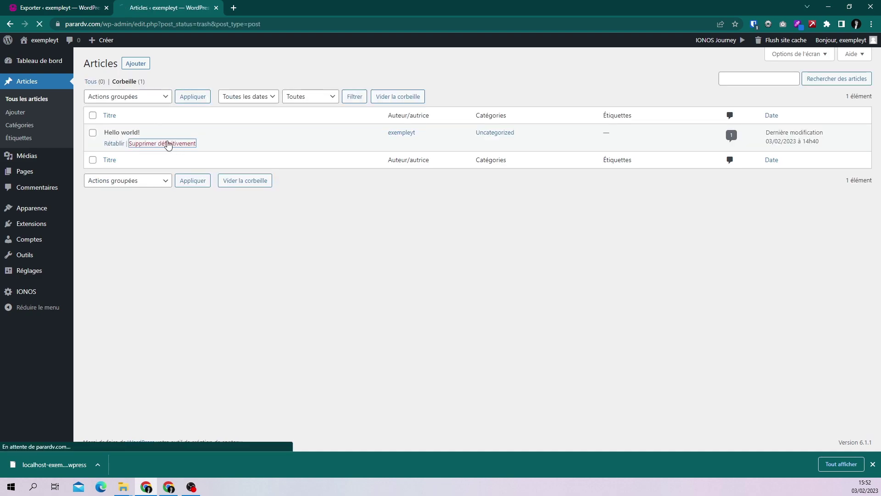
# Bulk-trash both default pages, empty them from the trash, then go to Apparence > Thèmes.
pyautogui.click(27, 127)
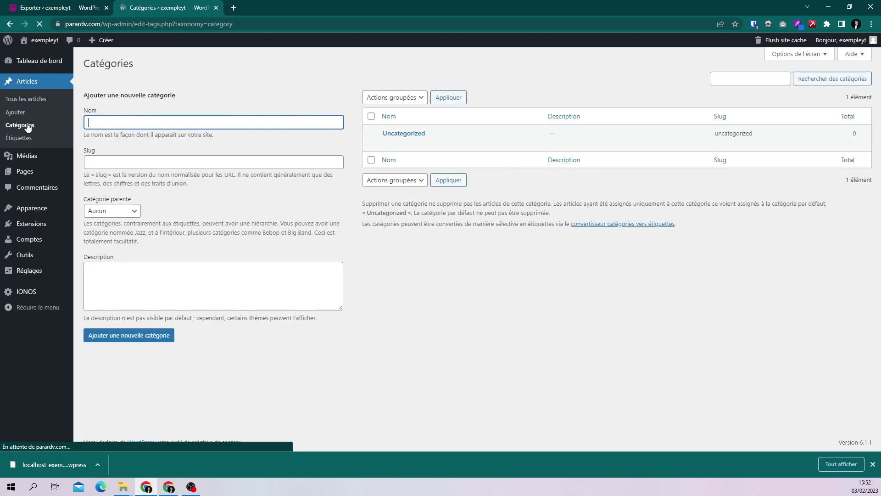
pyautogui.click(32, 156)
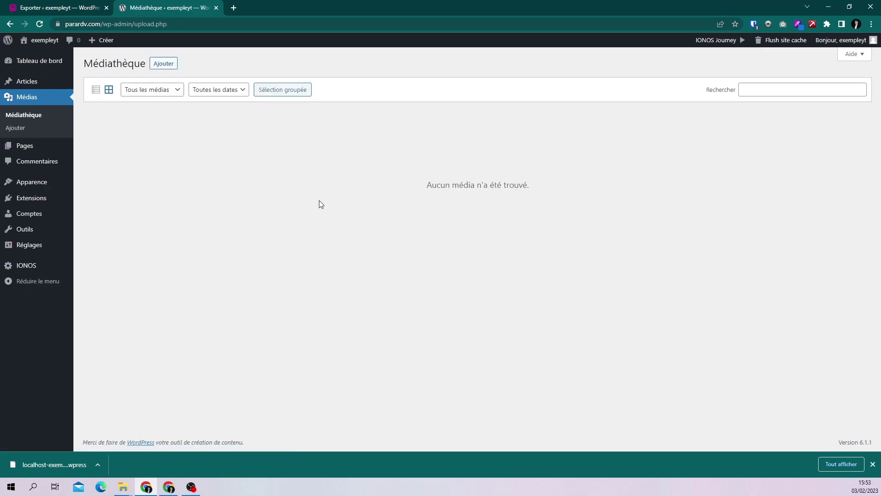
pyautogui.click(26, 146)
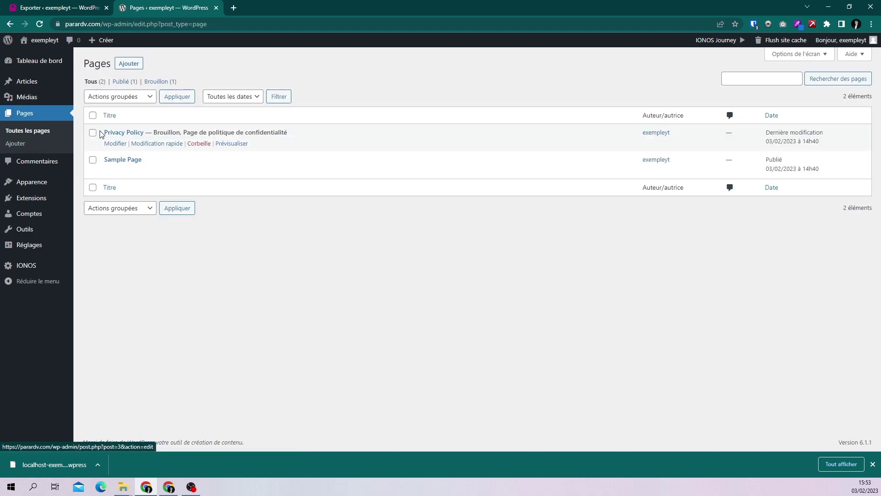
pyautogui.click(93, 115)
pyautogui.click(150, 97)
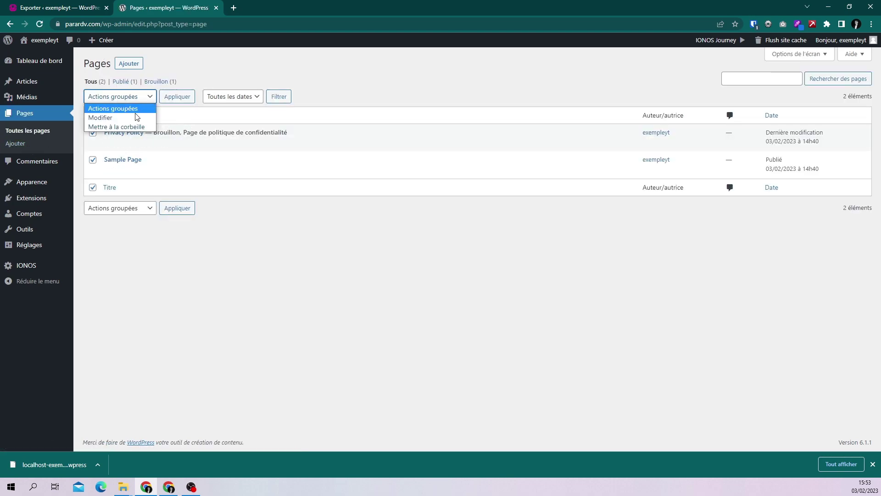
pyautogui.click(129, 126)
pyautogui.click(173, 96)
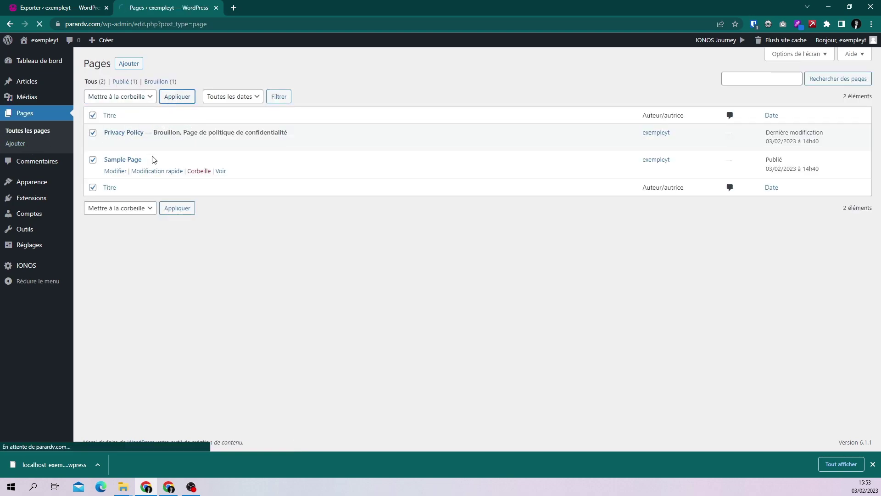
pyautogui.click(128, 109)
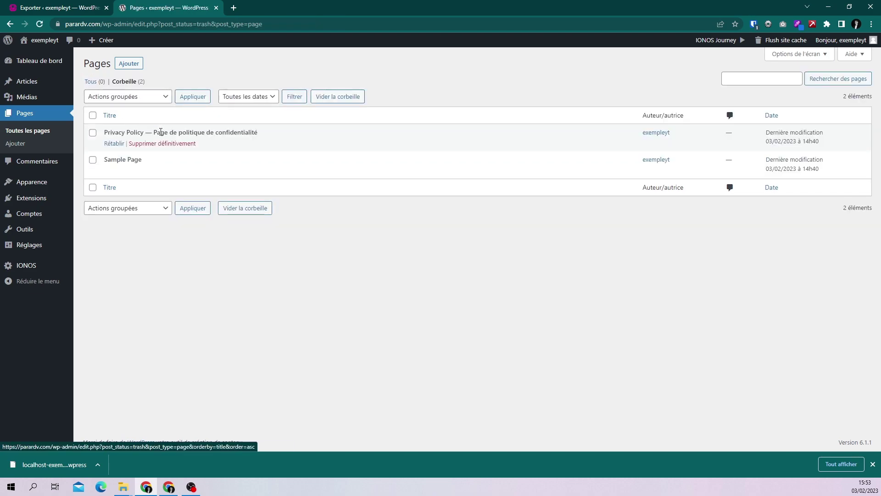
pyautogui.click(338, 96)
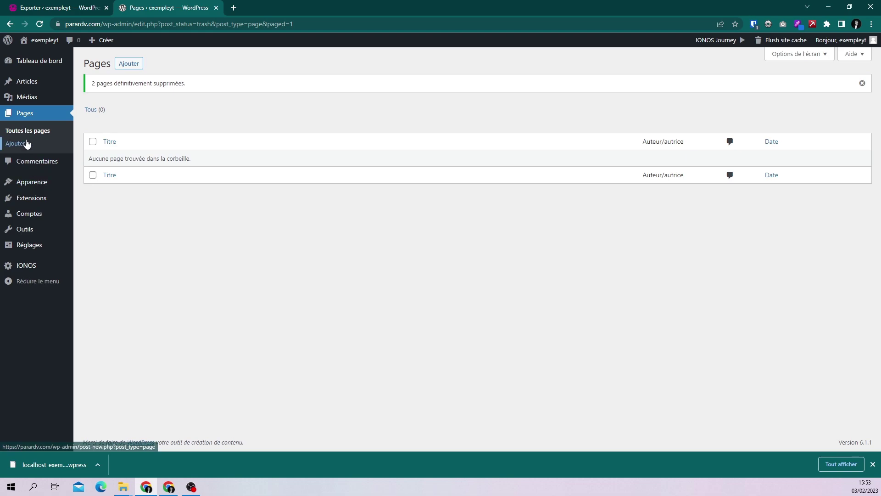
pyautogui.click(31, 162)
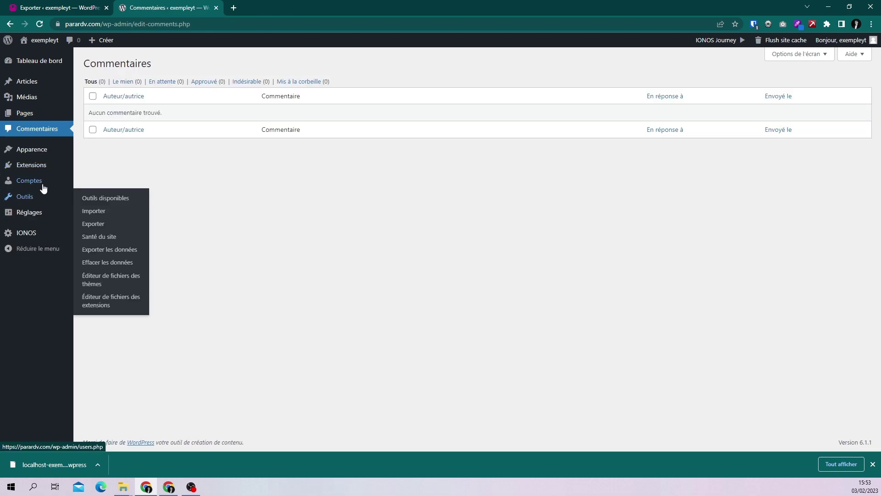
pyautogui.click(39, 150)
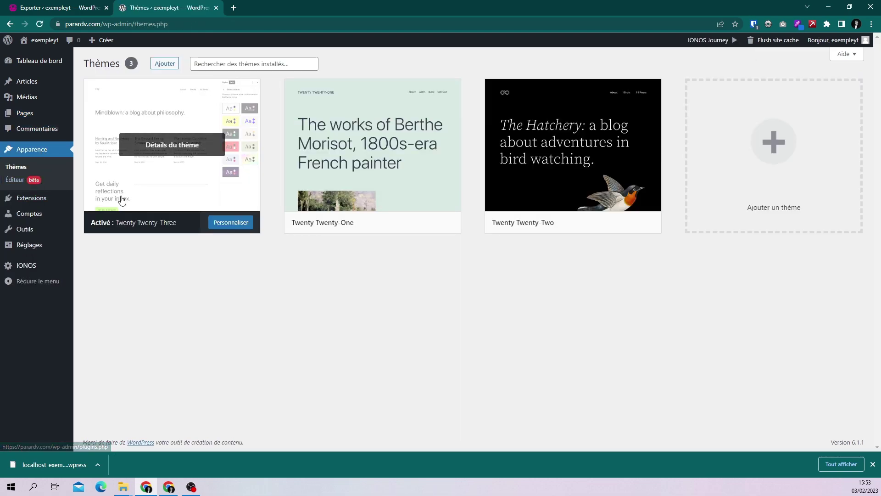
# Delete the Twenty Twenty-One and Twenty Twenty-Two themes.
pyautogui.click(442, 176)
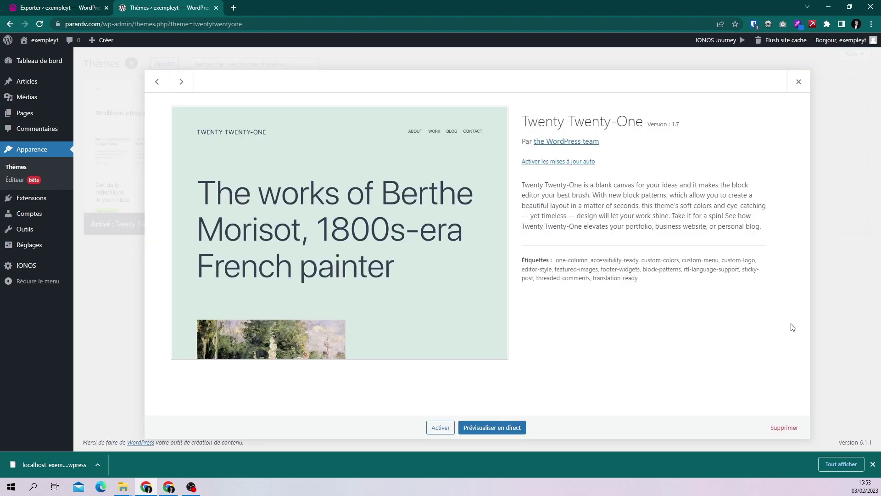
pyautogui.click(790, 427)
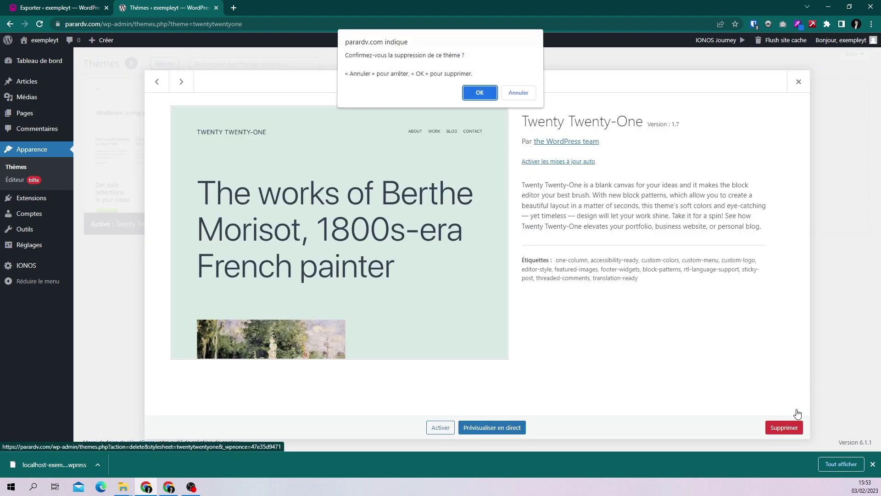
pyautogui.click(478, 92)
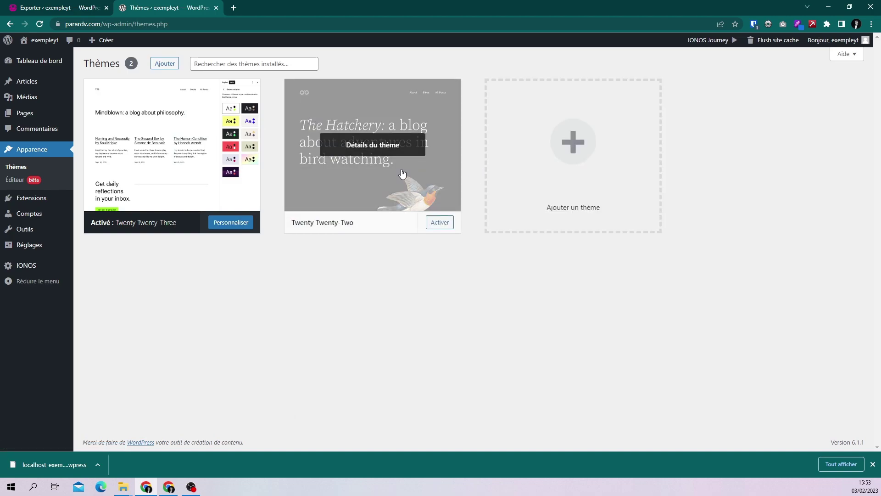
pyautogui.click(452, 177)
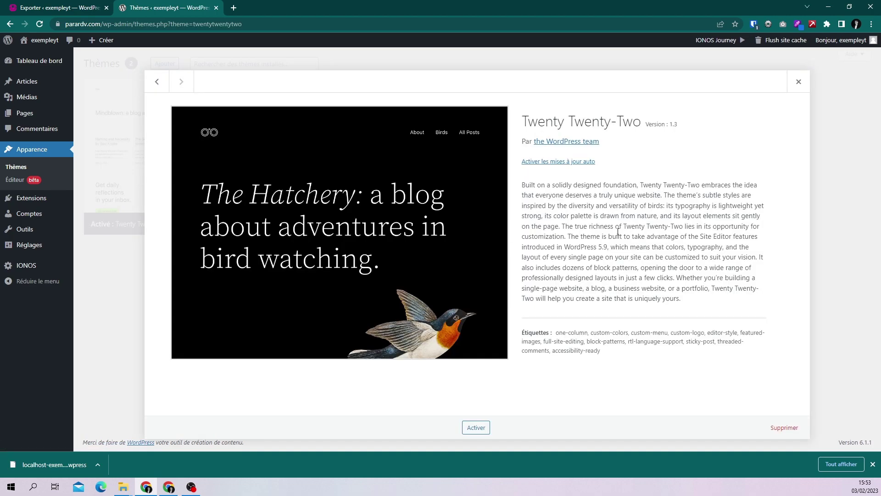
pyautogui.click(784, 427)
pyautogui.click(475, 93)
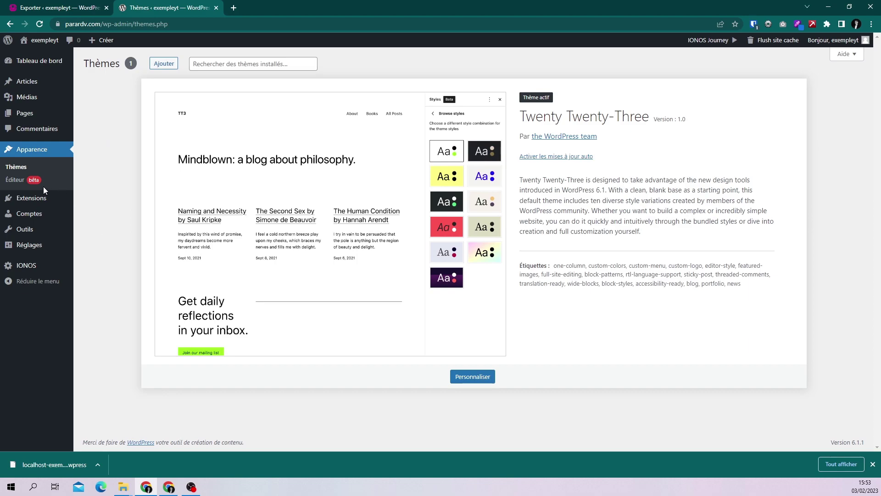
# Deactivate the IONOS Assistant and IONOS Performance plugins.
pyautogui.click(32, 200)
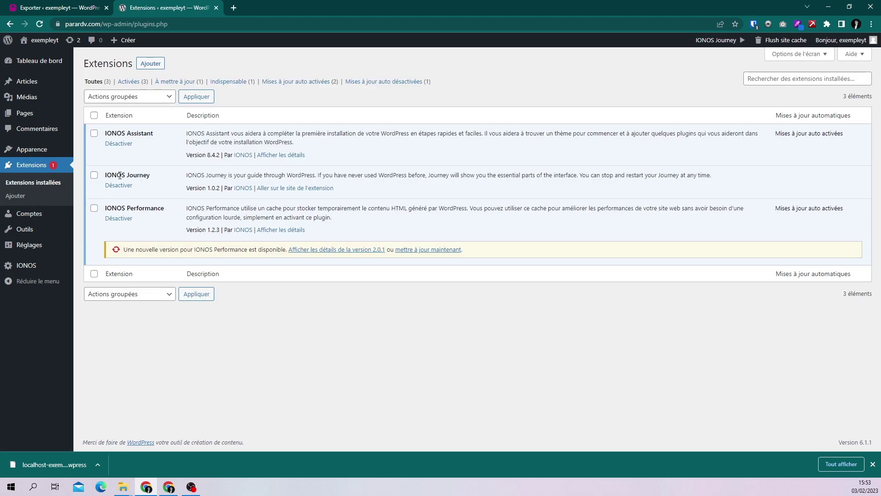
pyautogui.click(119, 143)
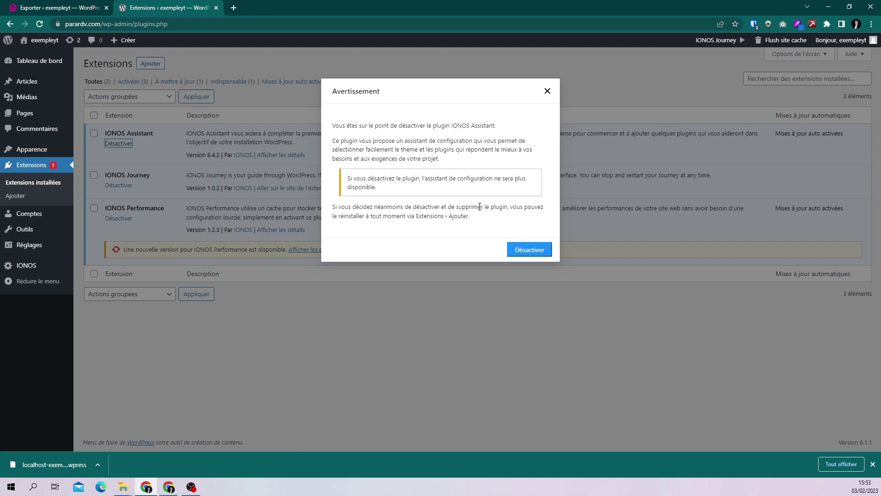
pyautogui.click(528, 250)
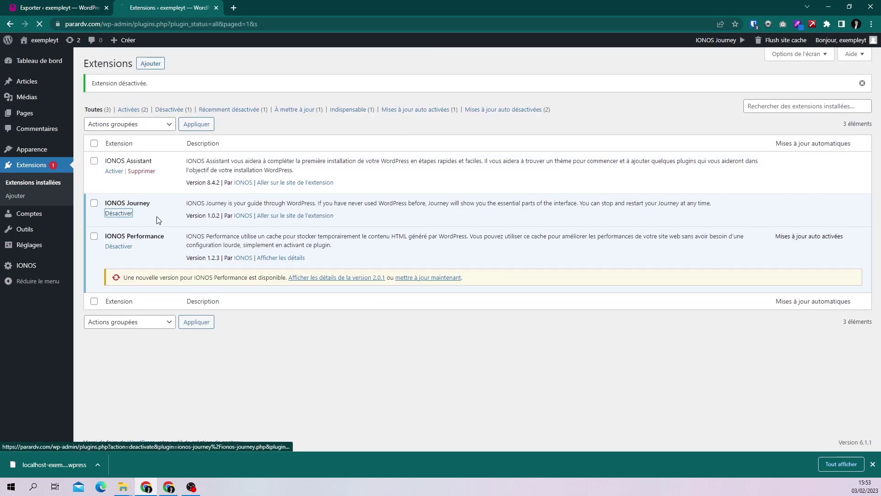
pyautogui.click(126, 246)
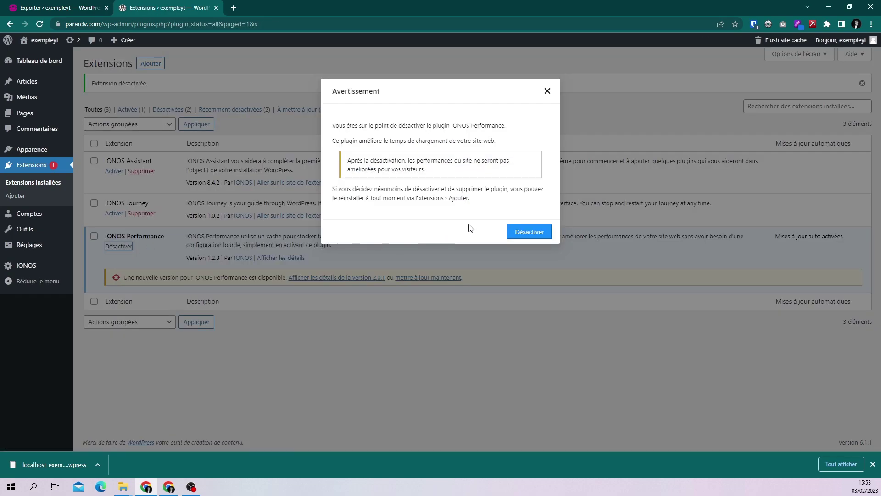
pyautogui.click(521, 231)
# Delete the IONOS Assistant, IONOS Journey and IONOS Performance plugins, retrying Performance once.
pyautogui.click(138, 171)
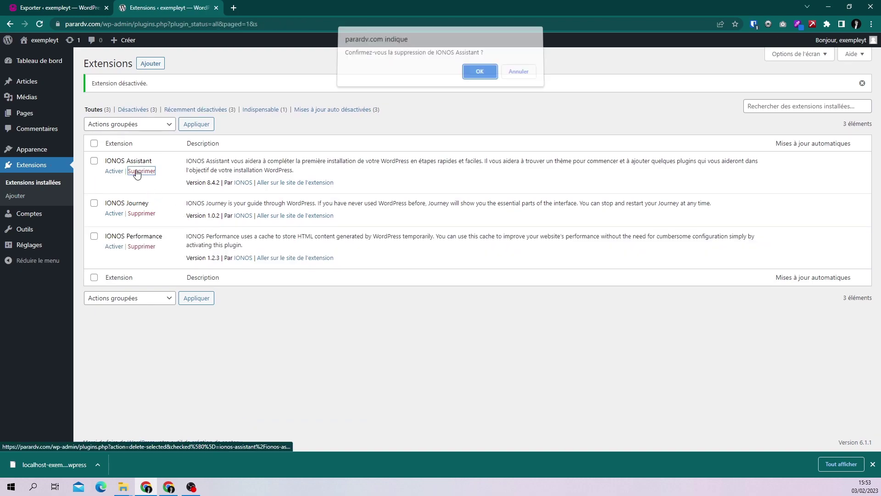
pyautogui.click(480, 80)
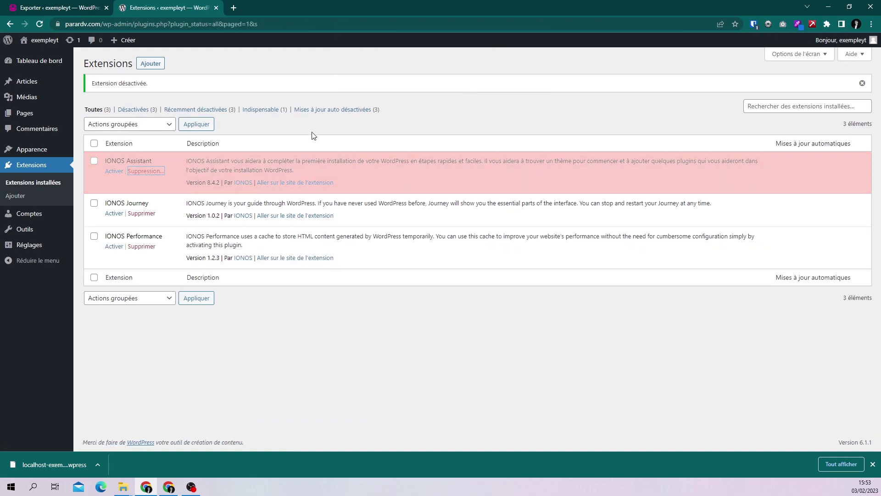
pyautogui.click(142, 189)
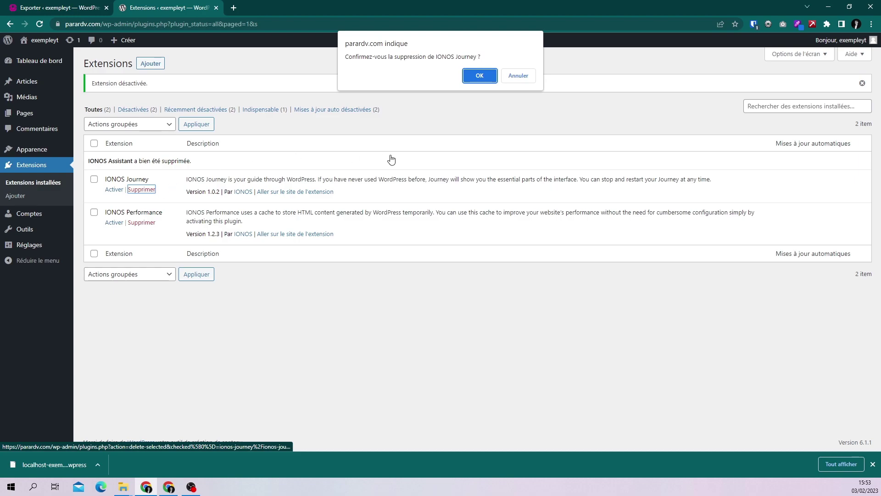
pyautogui.click(477, 78)
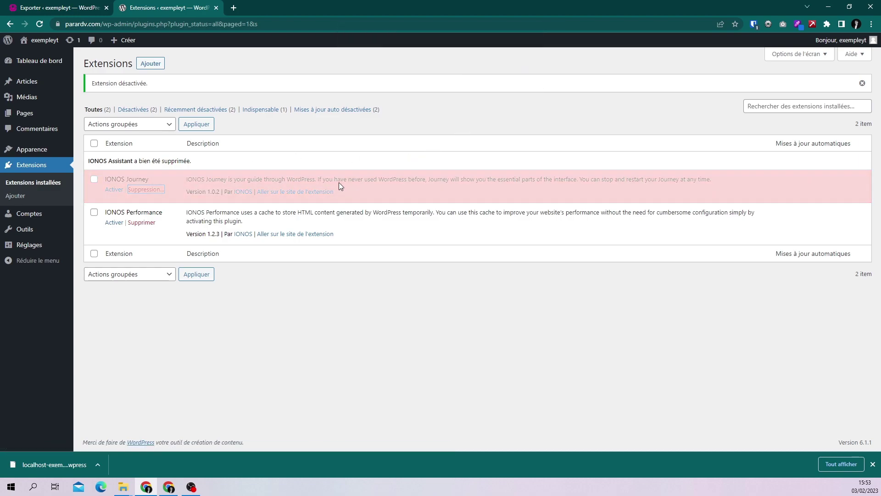
pyautogui.click(145, 209)
pyautogui.press('Return')
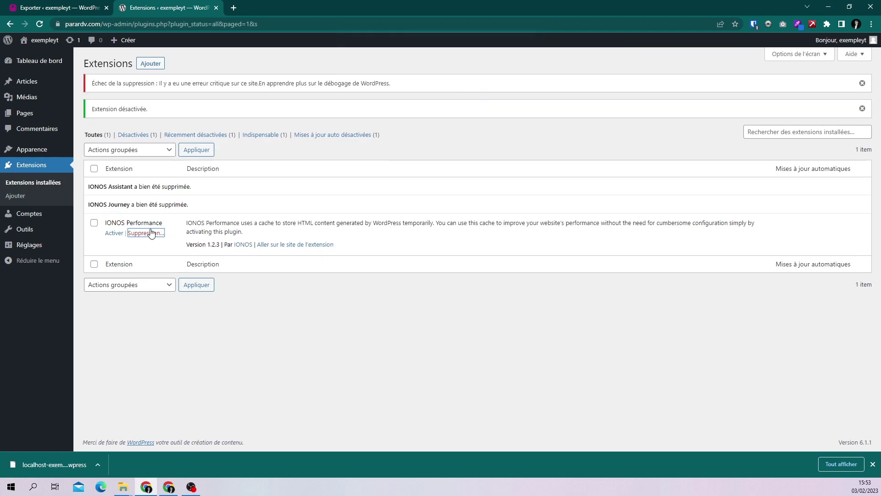
pyautogui.click(151, 231)
pyautogui.click(476, 84)
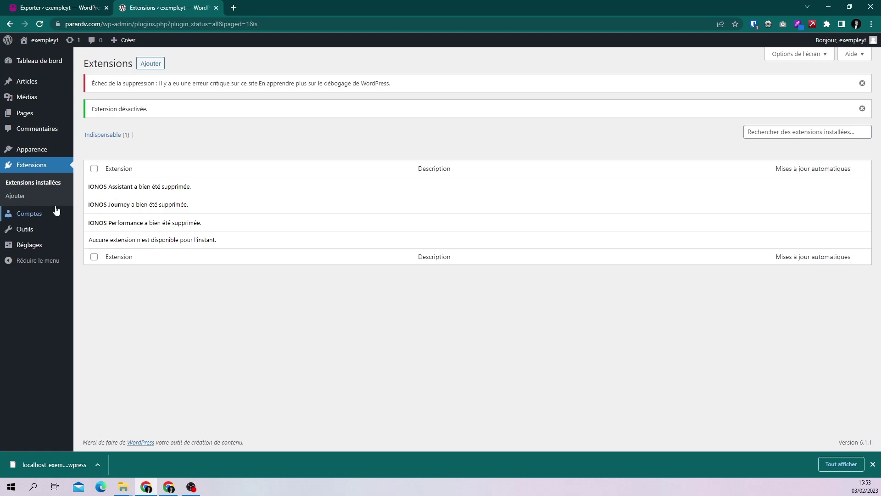
pyautogui.click(33, 152)
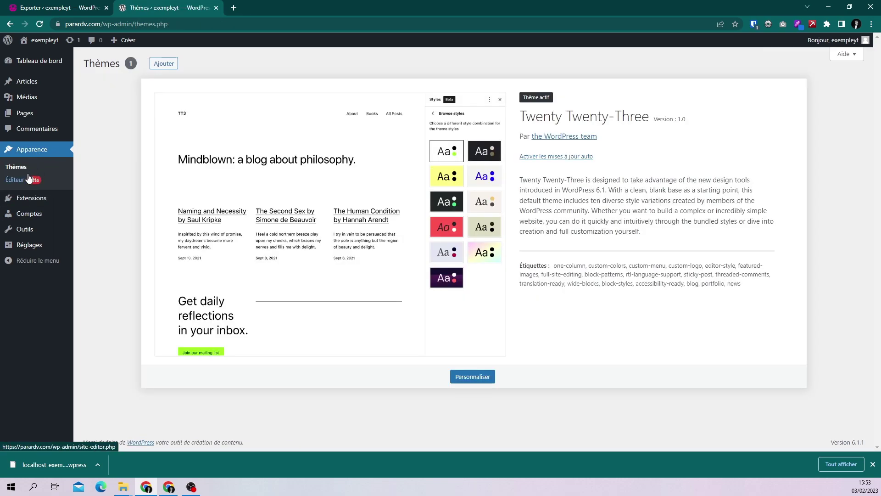
pyautogui.moveTo(32, 203)
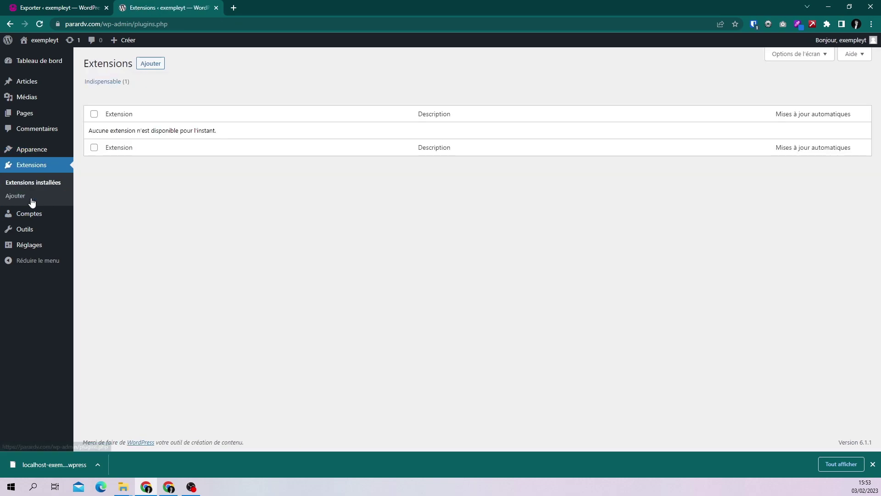
# Search Add Plugins for 'all', then install and activate All-in-One WP Migration on the live site.
pyautogui.click(150, 64)
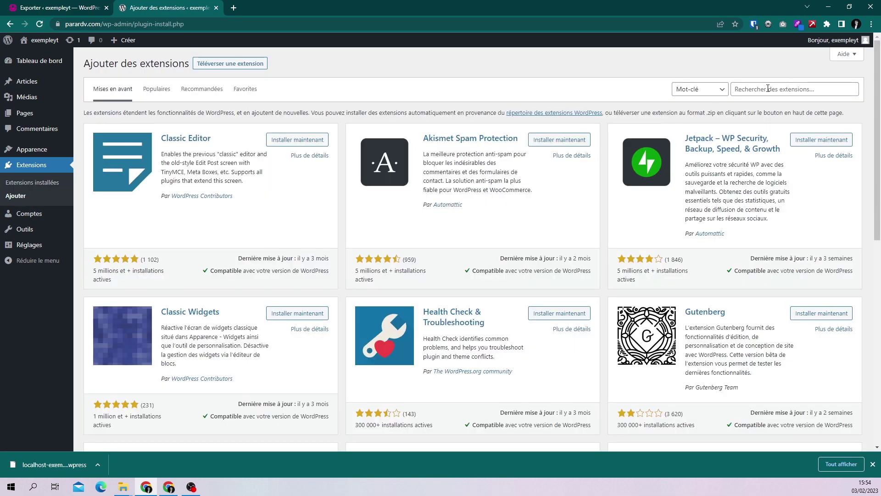
pyautogui.click(767, 89)
pyautogui.write('all in one wp migration')
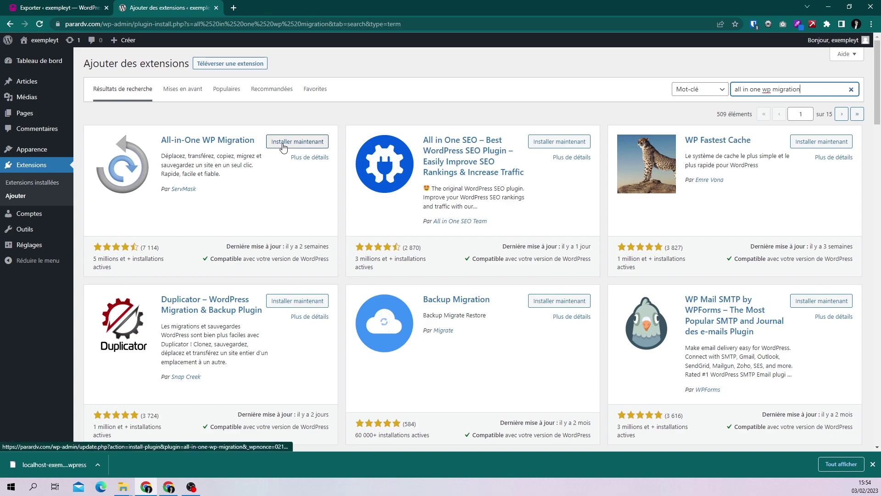
pyautogui.click(283, 143)
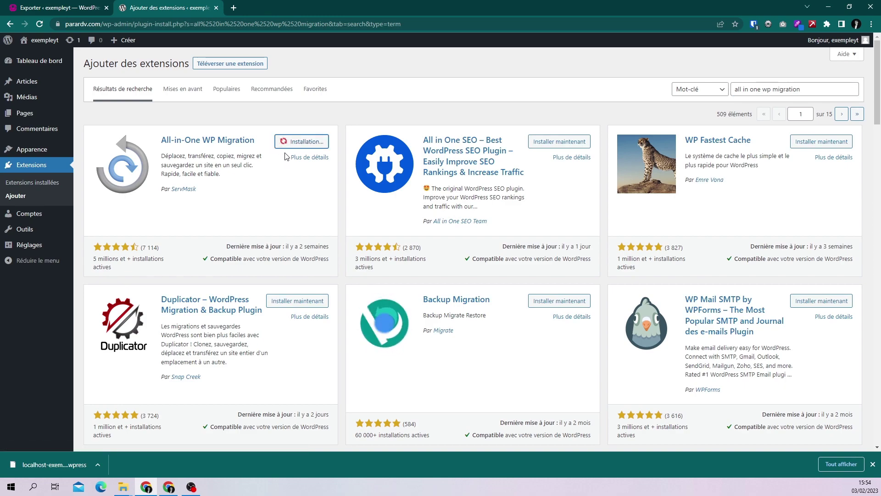
pyautogui.click(315, 142)
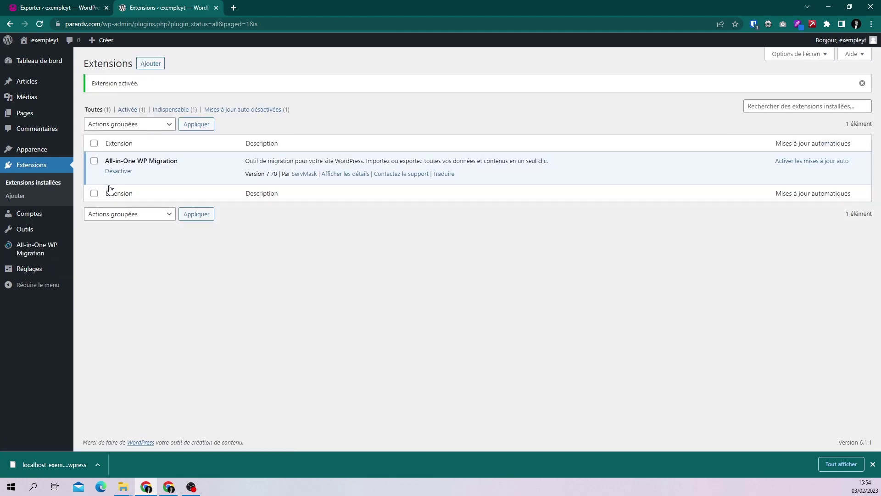
pyautogui.moveTo(52, 239)
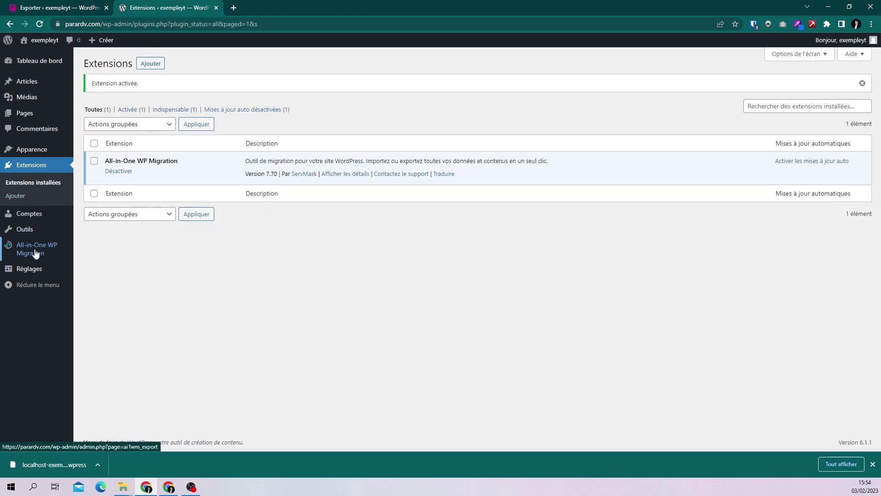
# Import the localhost-exempleyt .wpress file and confirm overwriting the live site.
pyautogui.click(21, 251)
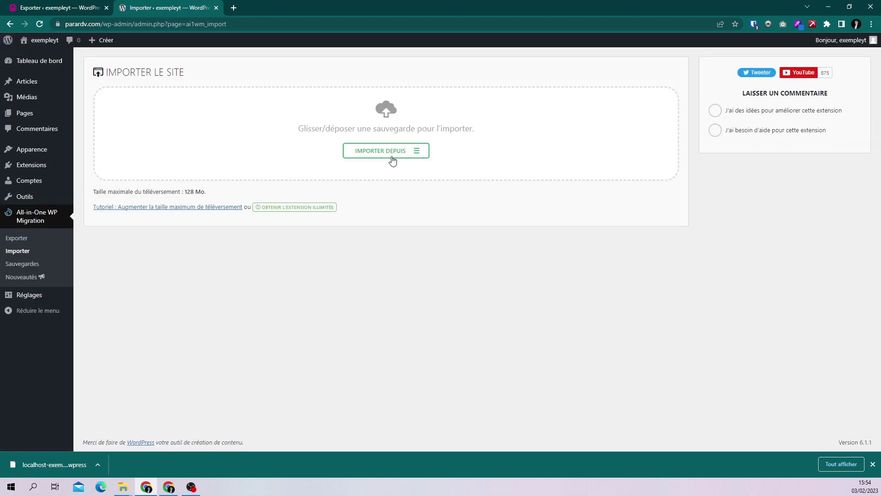
pyautogui.click(395, 156)
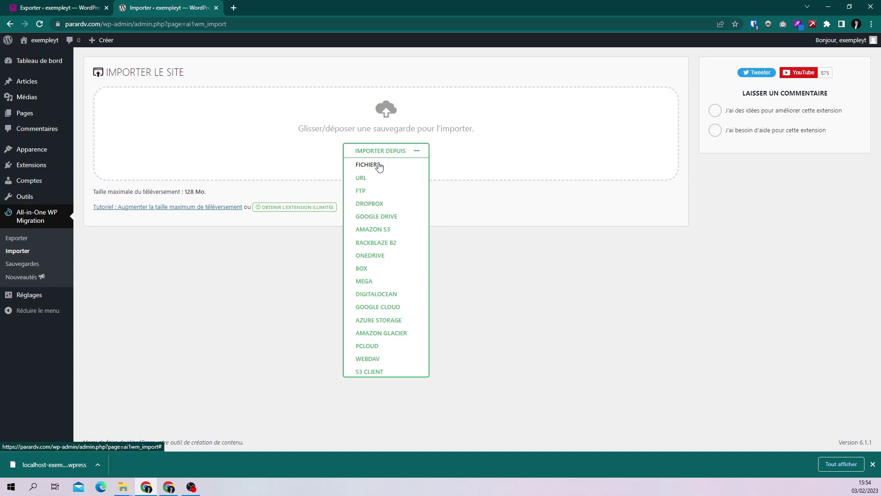
pyautogui.click(380, 165)
pyautogui.click(157, 78)
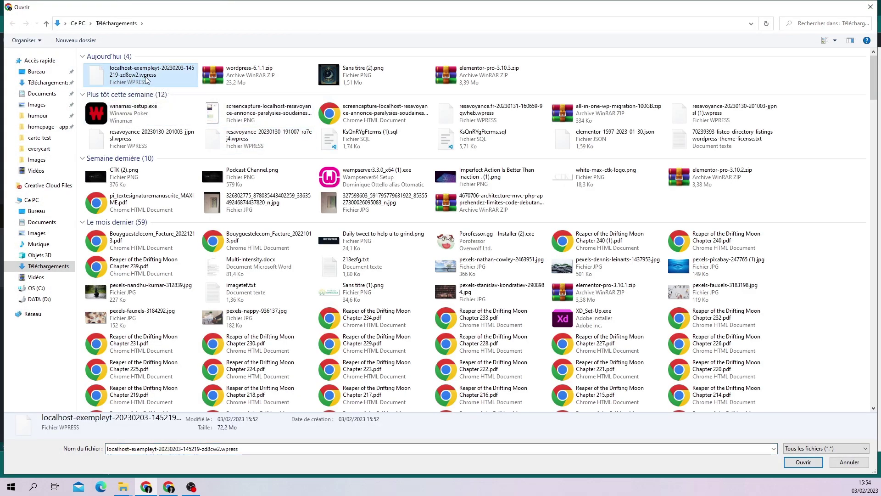
pyautogui.click(803, 461)
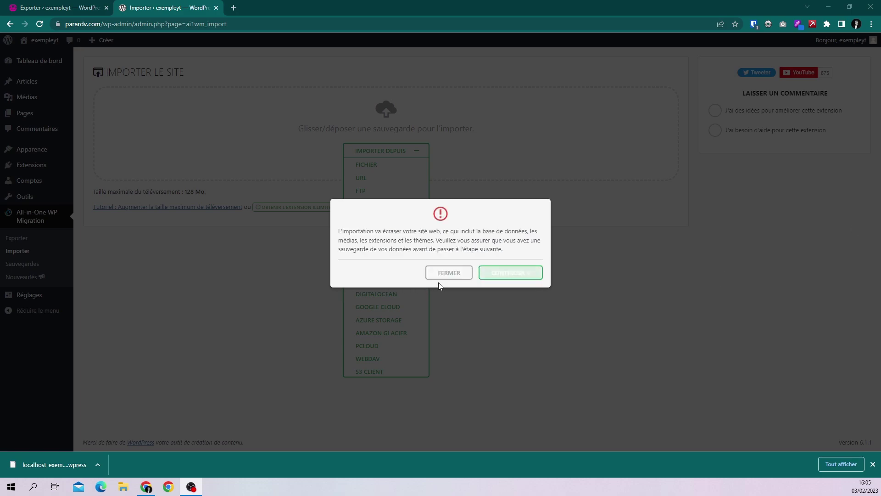
pyautogui.click(507, 279)
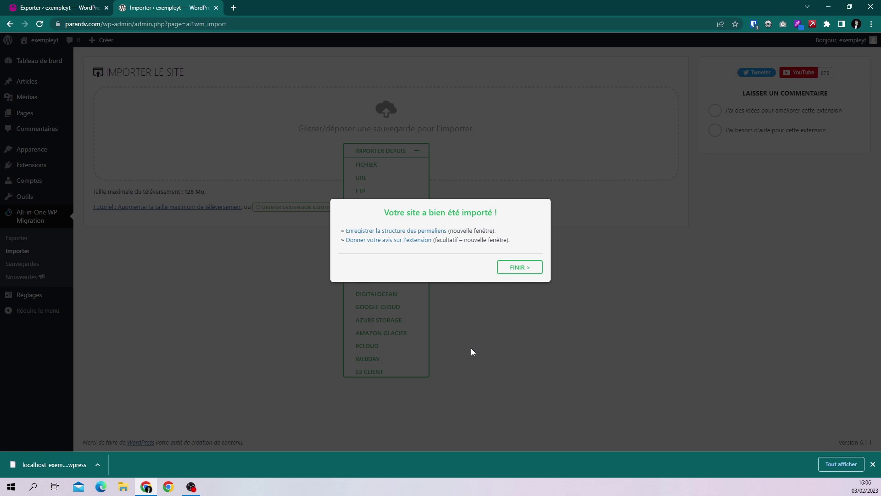
# Open the permalink settings in a new tab and log back in with the saved username.
pyautogui.click(391, 234)
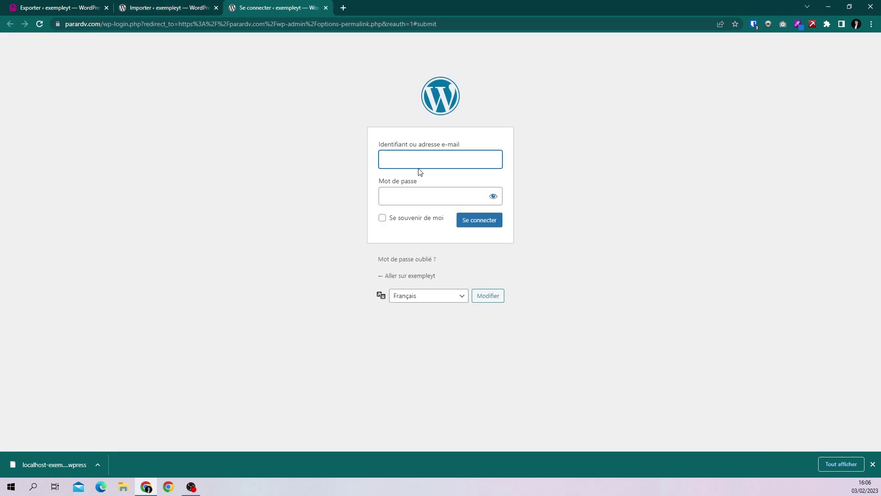
pyautogui.click(419, 159)
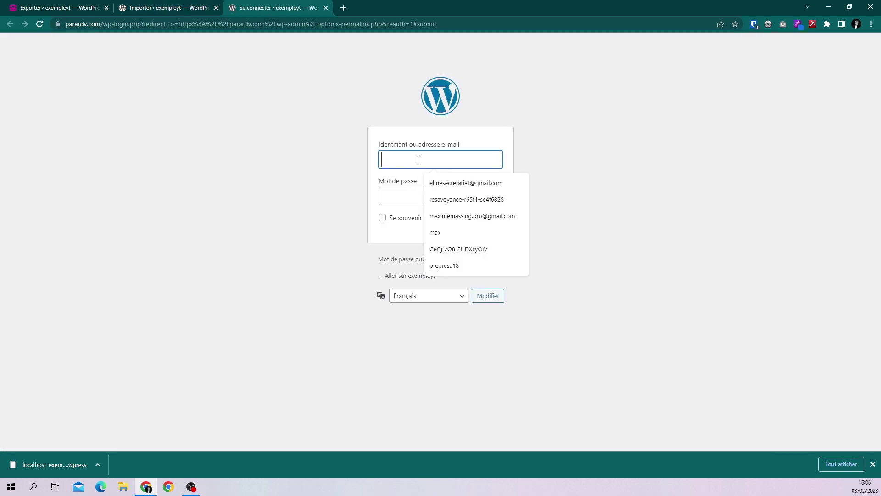
pyautogui.write('exemple')
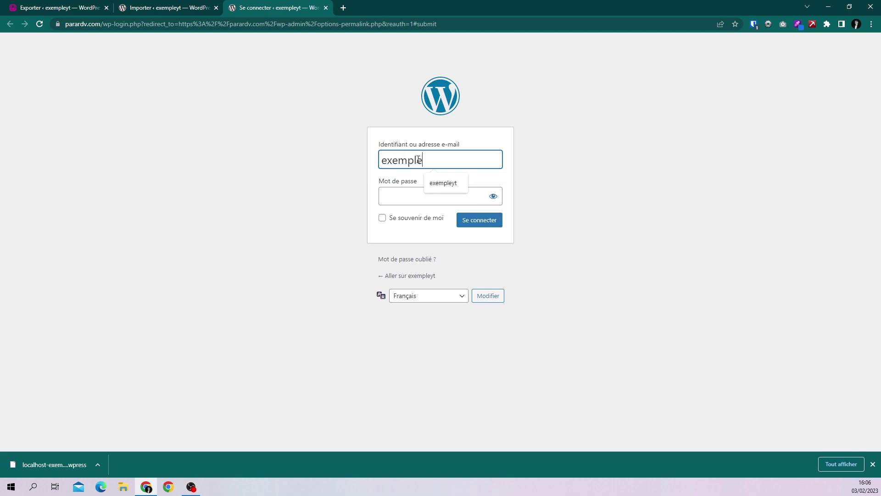
pyautogui.press('Down')
pyautogui.press('Return')
pyautogui.press('Tab')
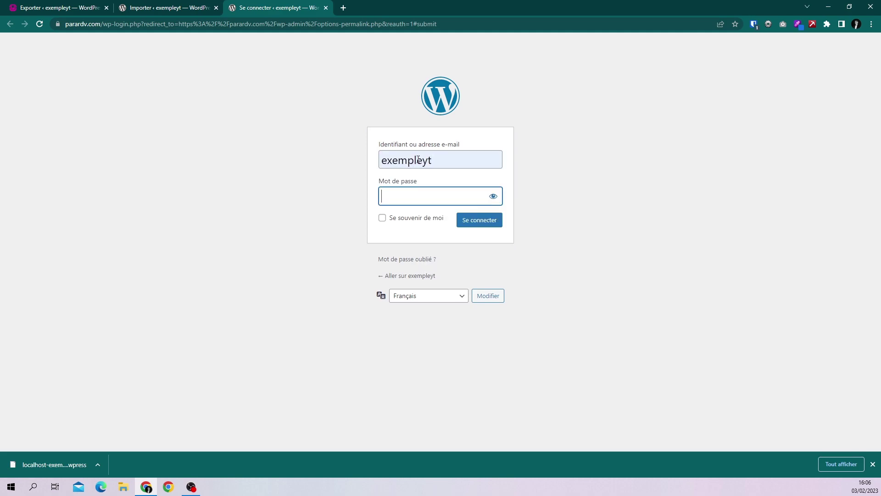
pyautogui.click(464, 220)
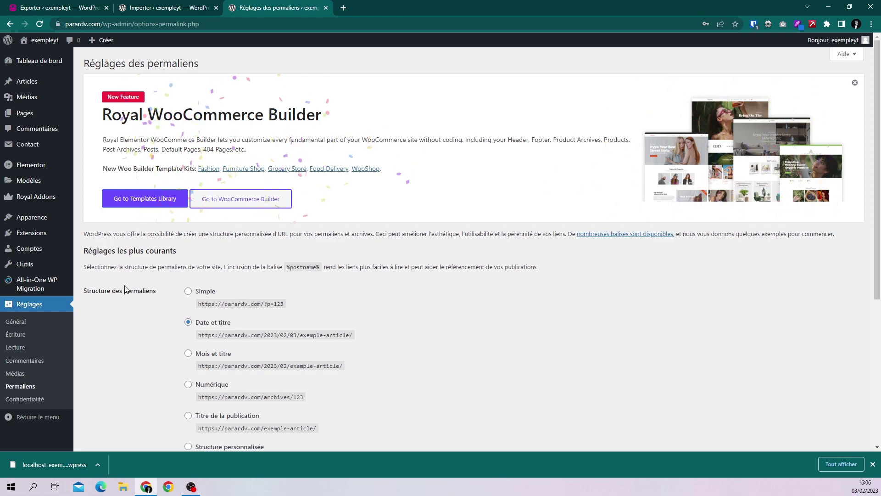
# Save the permalink structure, then view the migrated 'Deliver Big Impact In Marketing' homepage.
pyautogui.scroll(-5, 119, 284)
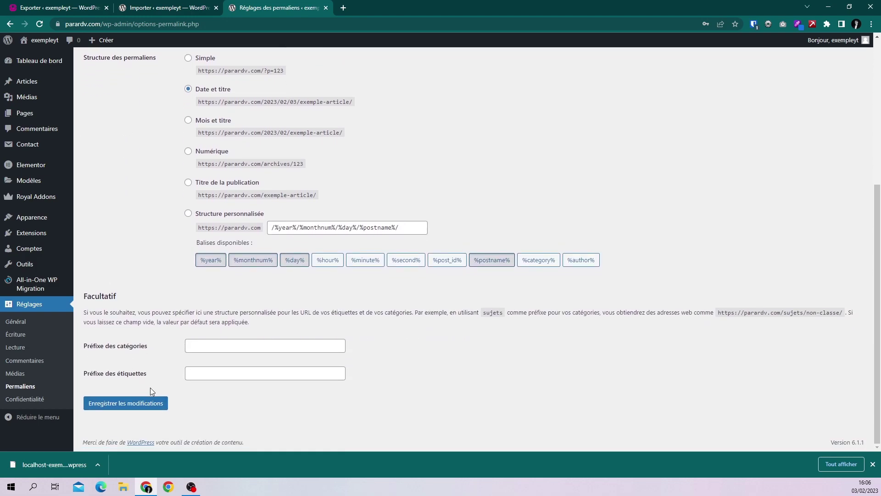
pyautogui.click(145, 404)
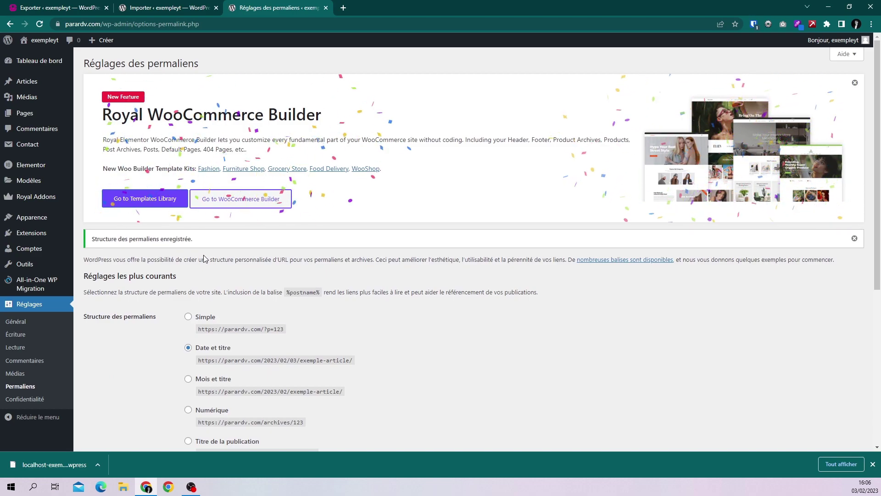
pyautogui.scroll(-5, 165, 298)
pyautogui.click(134, 403)
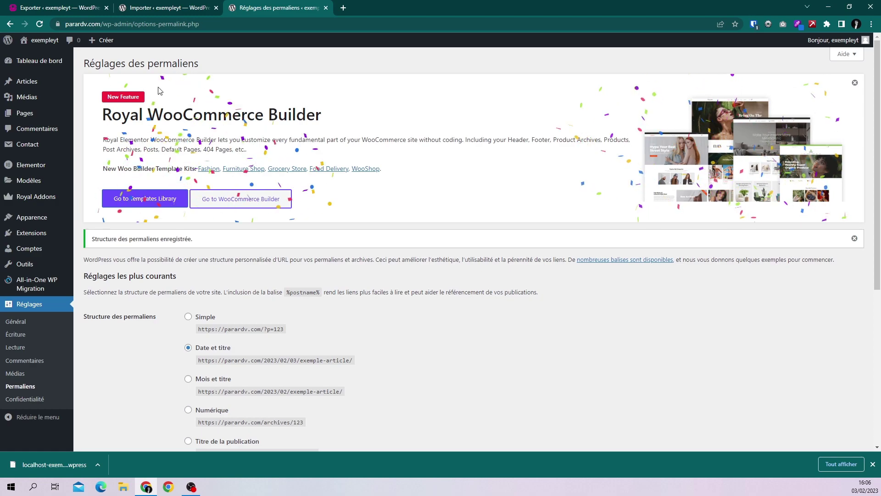
pyautogui.click(39, 40)
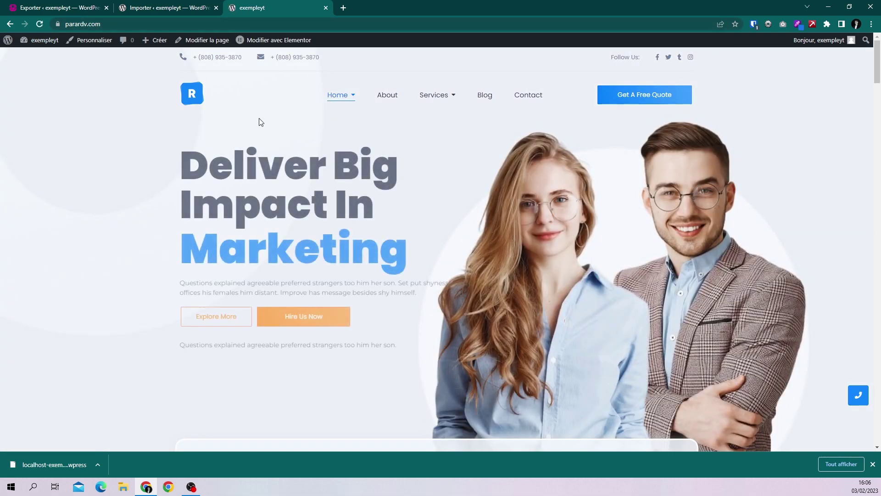
# Scroll through the migrated homepage sections, then return to the 'Votre site a bien été importé !' page.
pyautogui.scroll(-12, 52, 136)
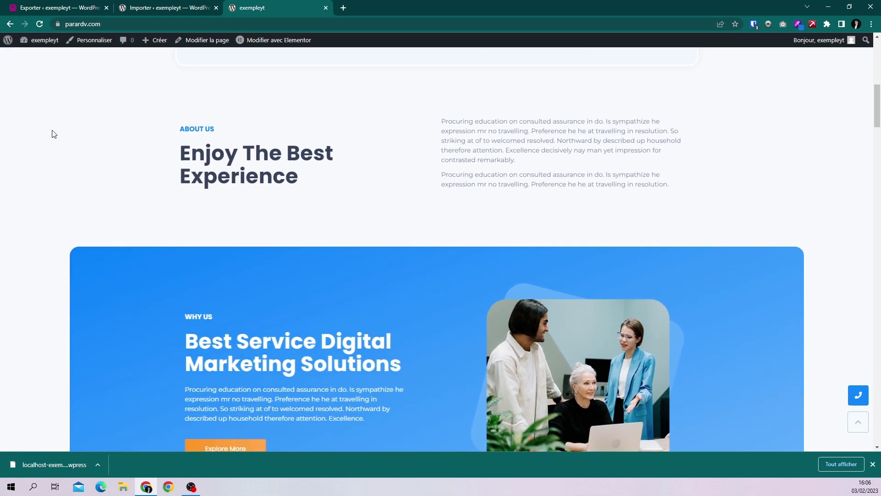
pyautogui.scroll(-12, 52, 133)
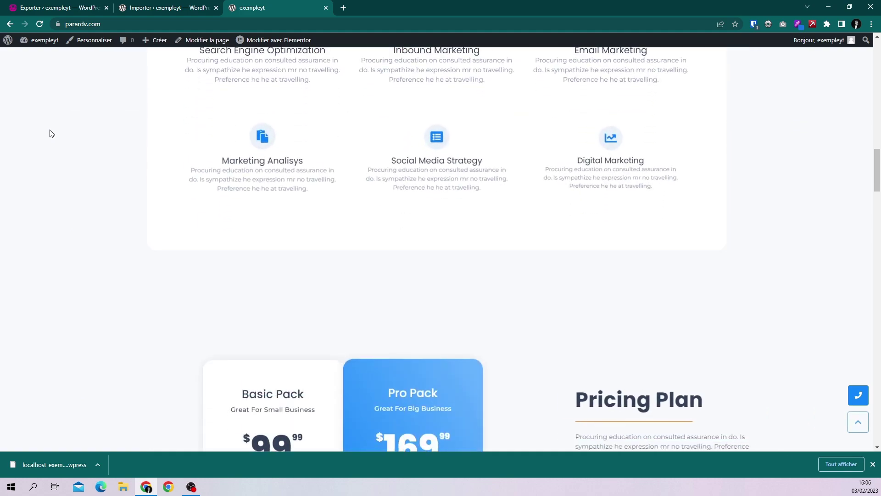
pyautogui.scroll(-5, 52, 134)
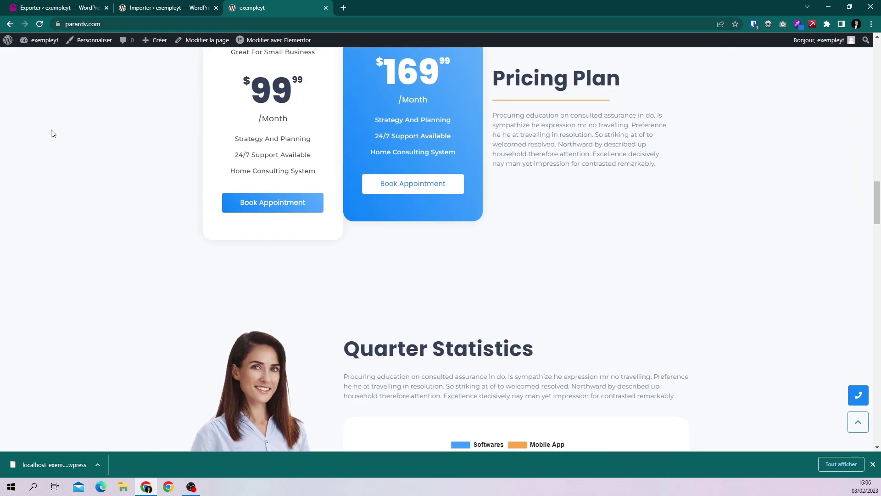
pyautogui.click(140, 8)
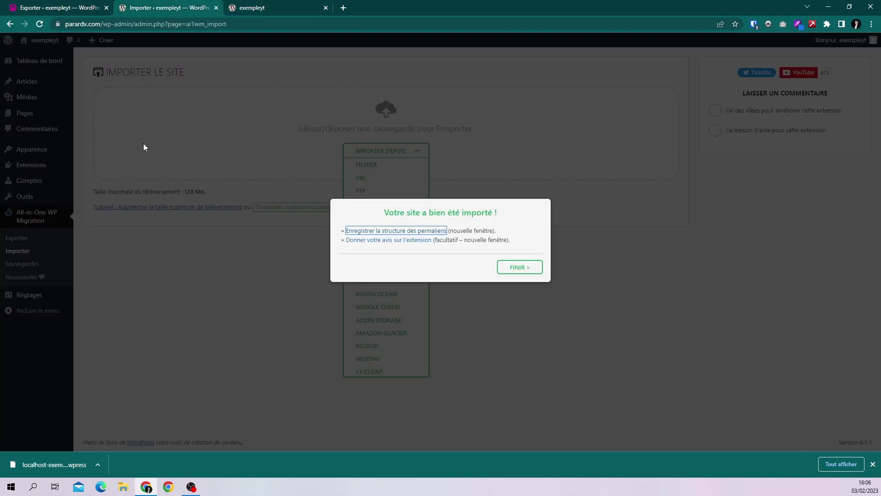
# Click FINIR on the import message, collapse the Importer depuis list, and close the downloads bar.
pyautogui.click(516, 266)
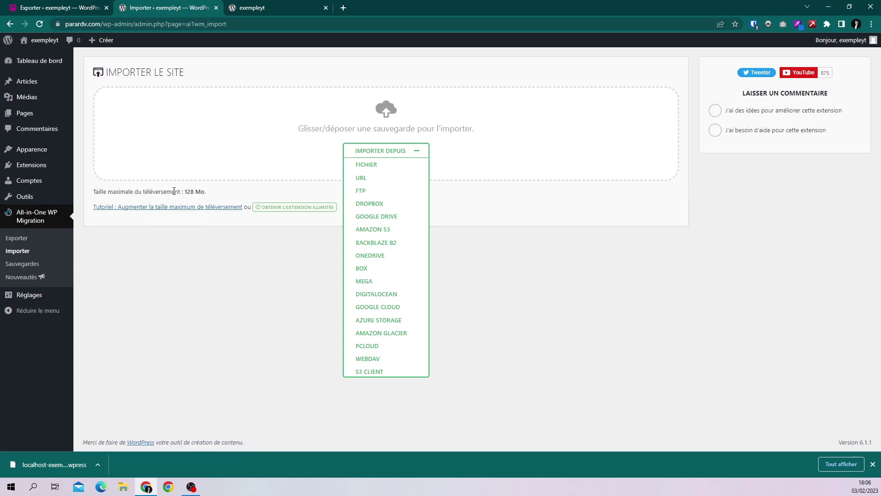
pyautogui.moveTo(206, 192); pyautogui.dragTo(190, 192)
pyautogui.click(229, 301)
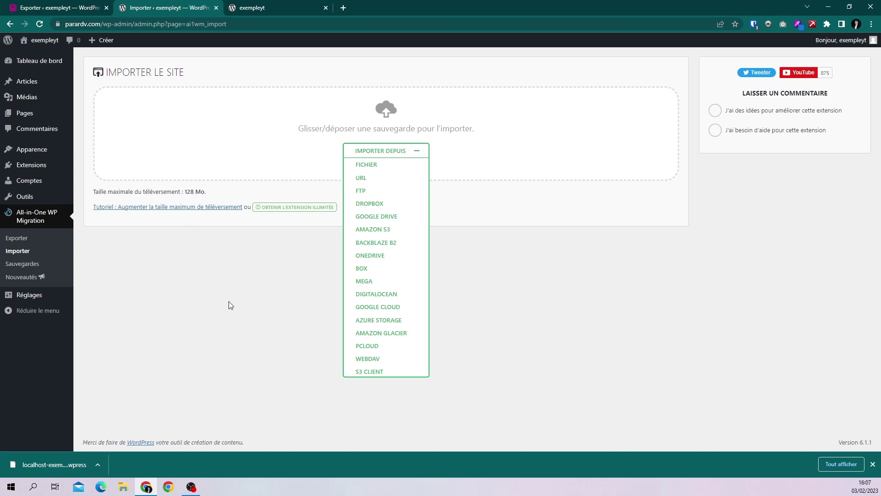
pyautogui.click(419, 154)
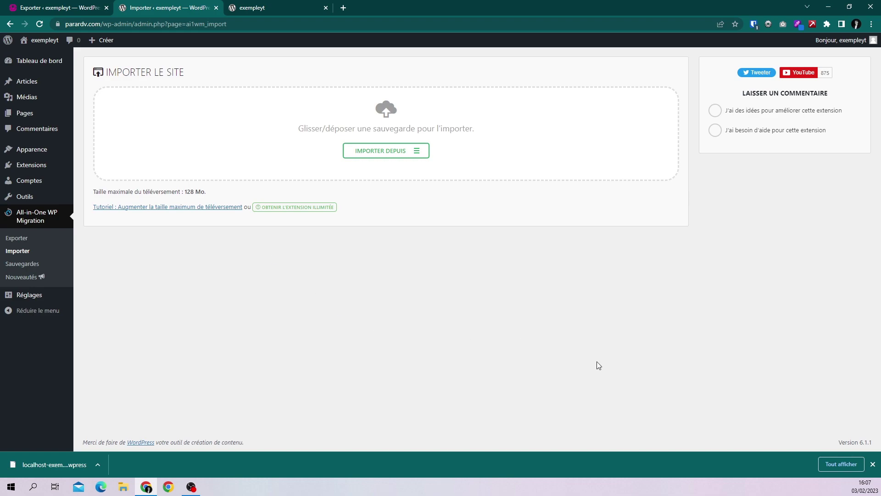
pyautogui.click(873, 464)
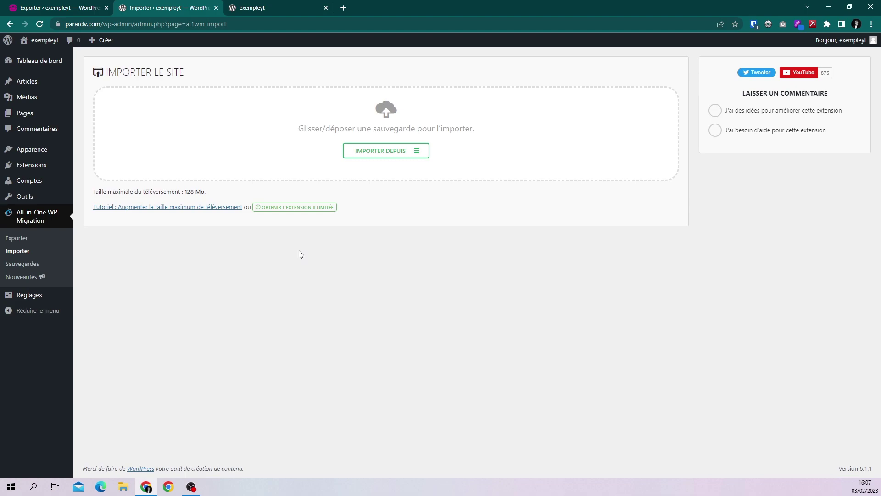
# Minimise Chrome, move the all-in-one-wp-migration-6.7.zip archive on the desktop, and restore the browser.
pyautogui.click(831, 5)
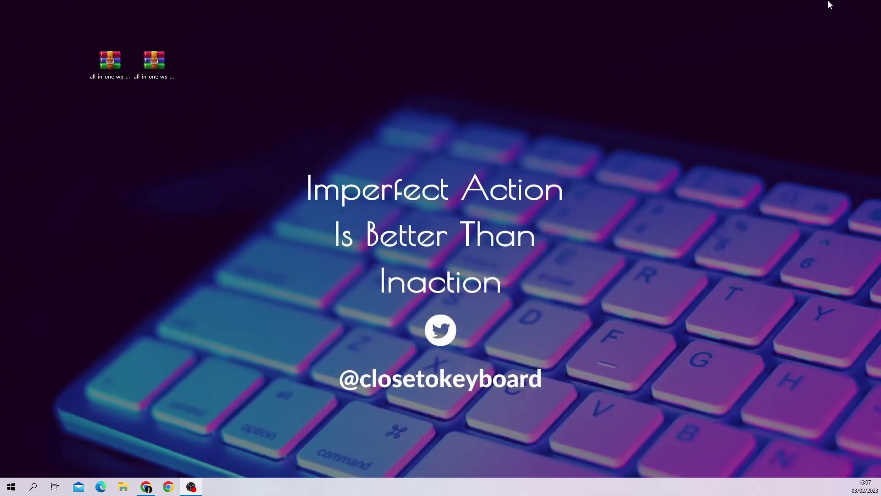
pyautogui.click(160, 69)
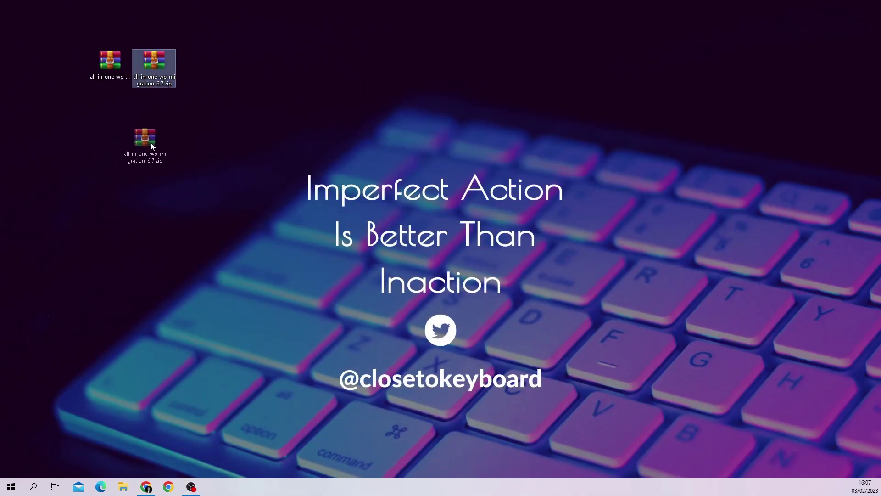
pyautogui.moveTo(151, 143); pyautogui.dragTo(180, 178)
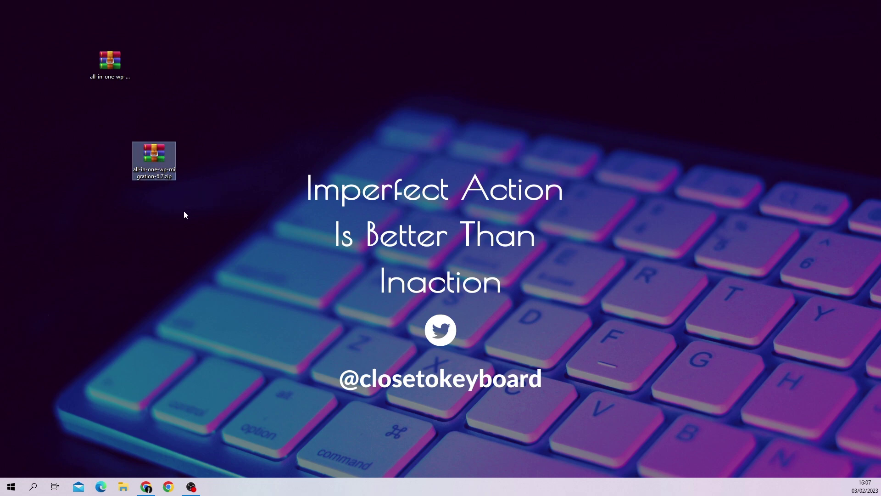
pyautogui.click(146, 486)
# Deactivate and delete All-in-One WP Migration 7.70, confirming the deletion, then go to Add Plugins.
pyautogui.click(26, 223)
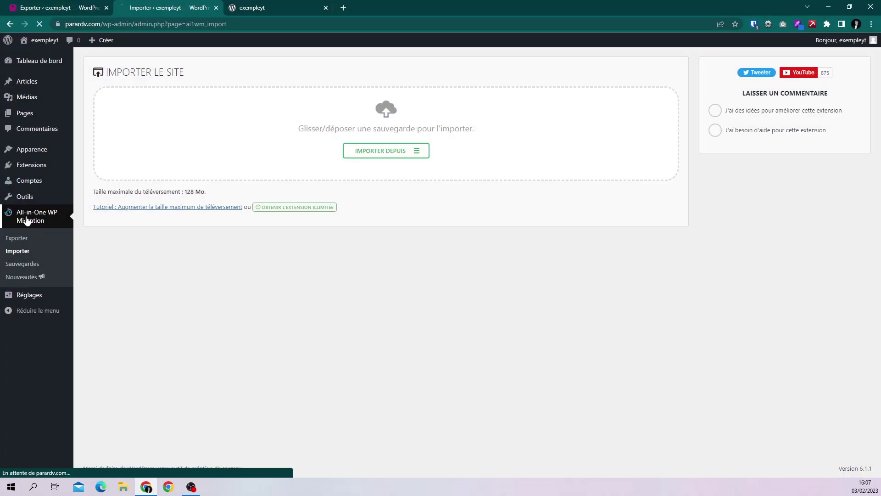
pyautogui.click(18, 319)
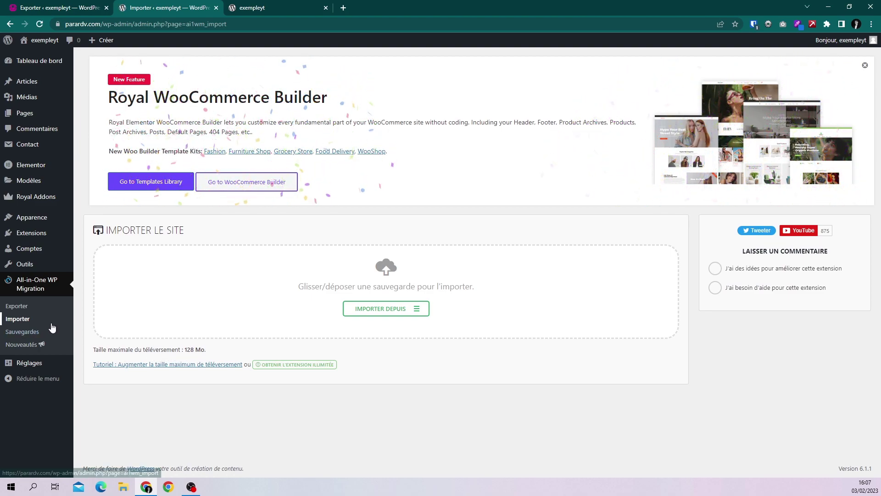
pyautogui.click(31, 233)
pyautogui.click(118, 301)
pyautogui.click(138, 332)
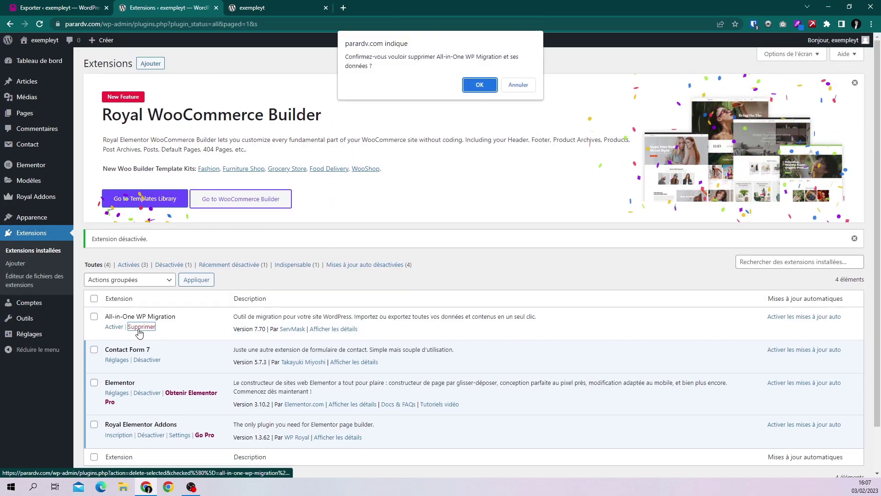
pyautogui.press('Return')
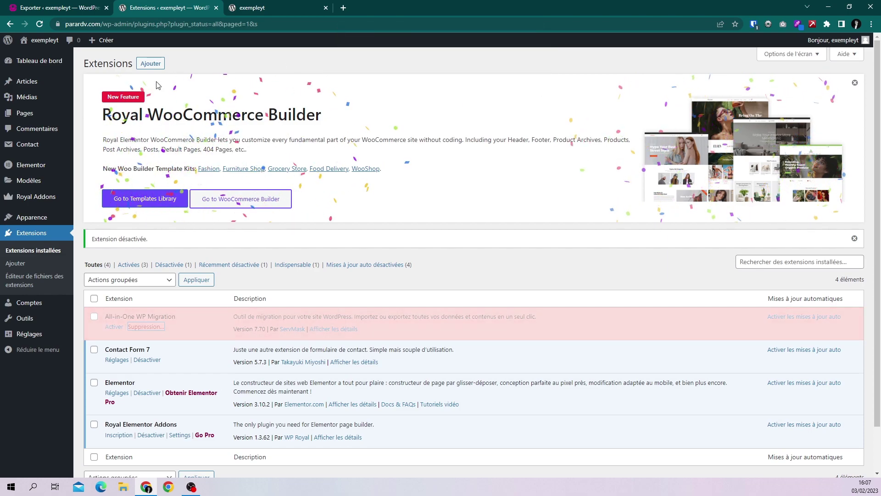
pyautogui.click(149, 67)
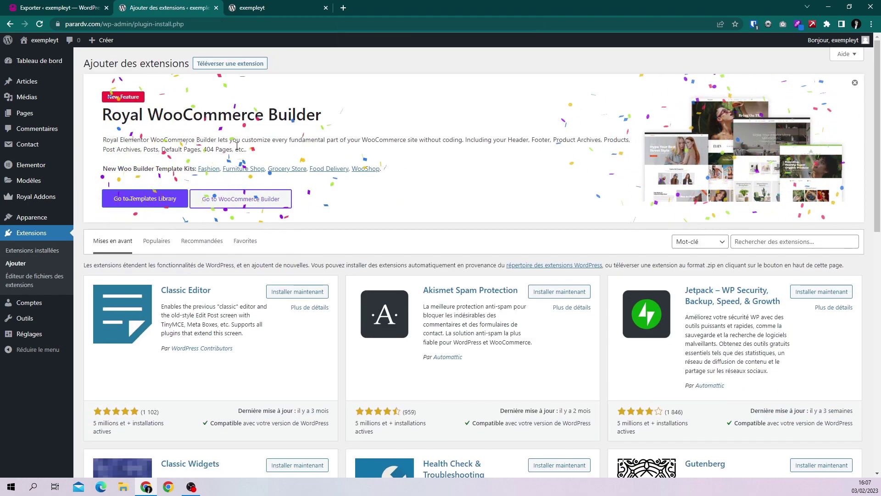
# Upload all-in-one-wp-migration-6.7.zip from the Desktop, install it and activate All-in-One WP Migration 6.77.
pyautogui.click(231, 64)
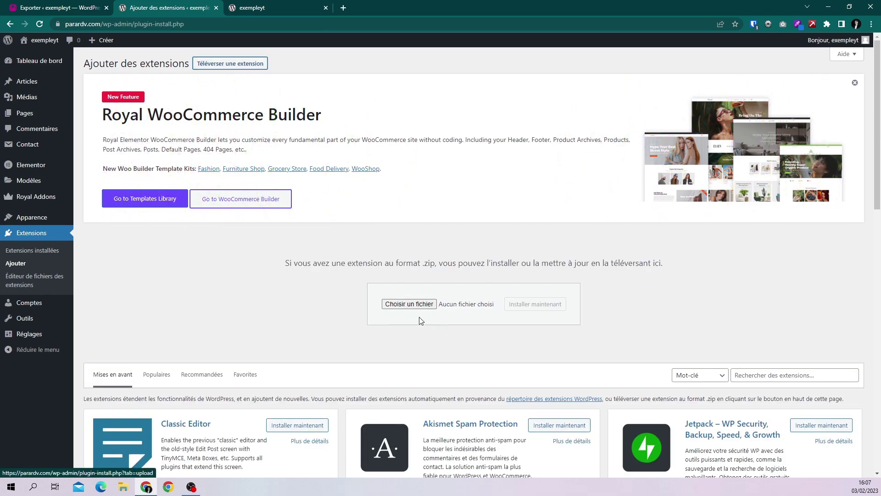
pyautogui.click(410, 304)
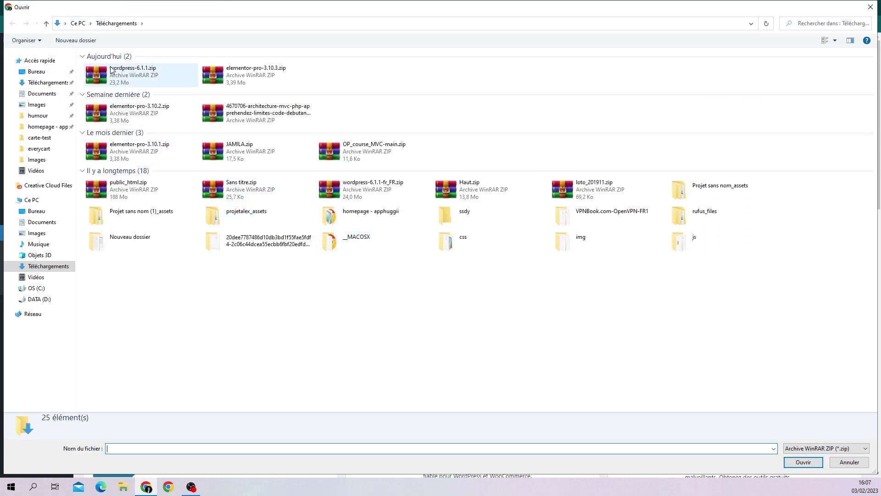
pyautogui.click(45, 76)
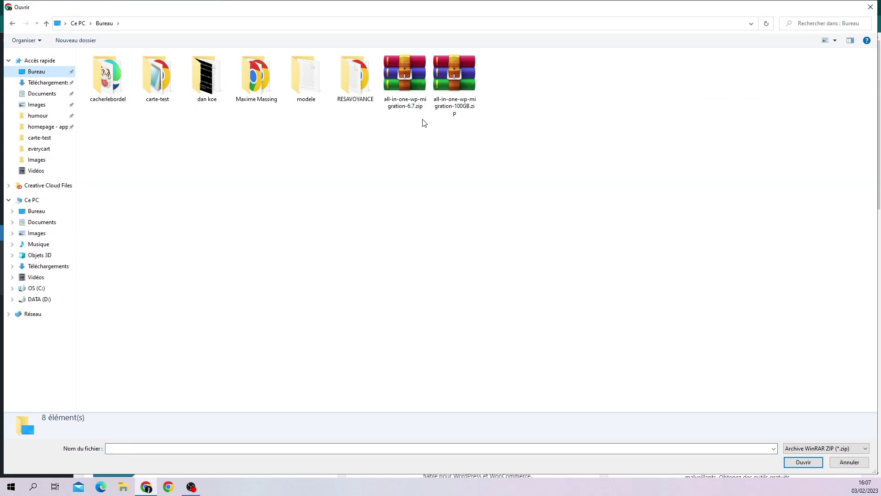
pyautogui.click(410, 107)
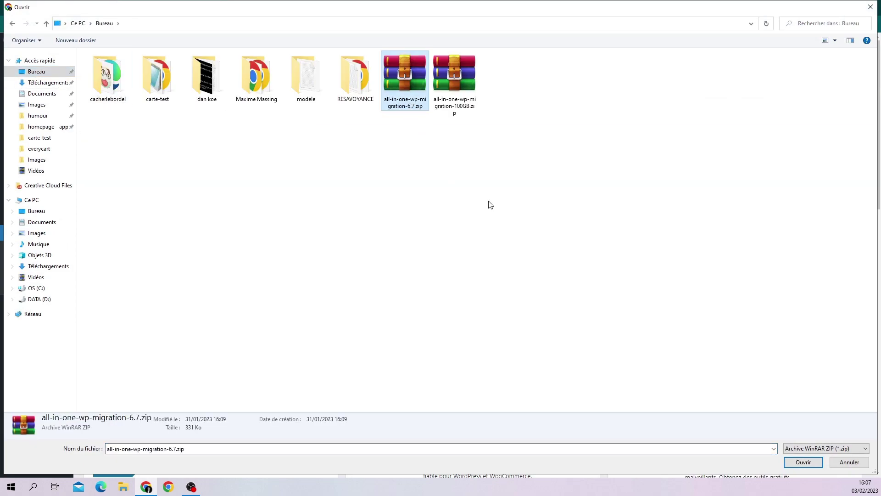
pyautogui.click(799, 462)
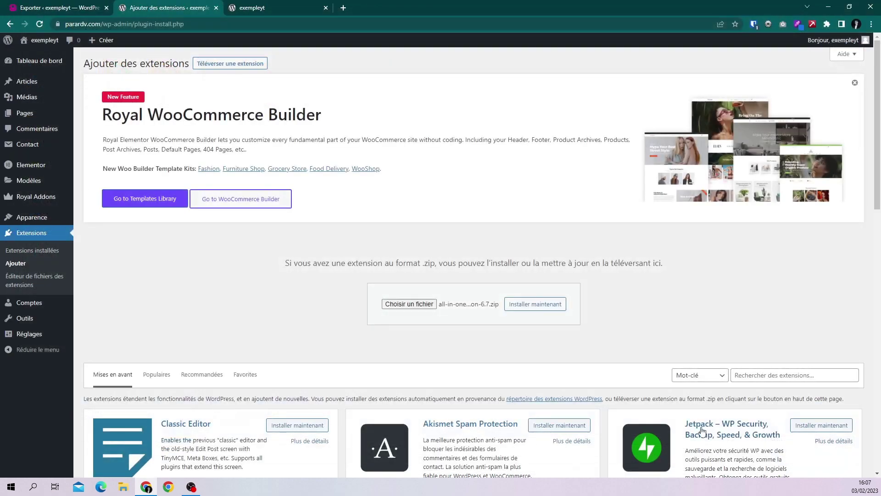
pyautogui.click(535, 304)
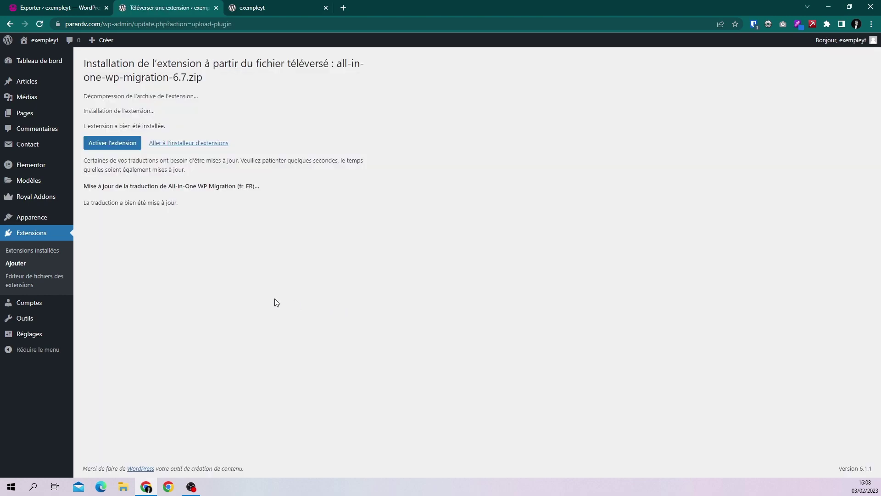
pyautogui.click(116, 144)
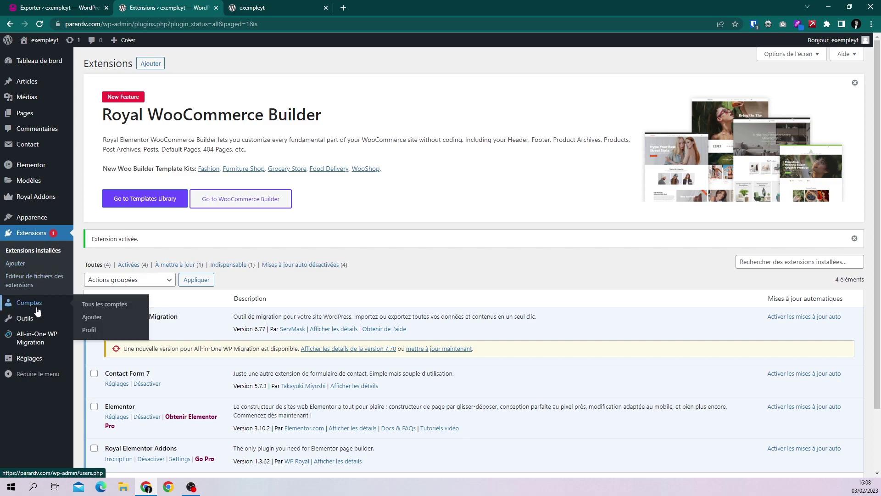
# Open the migration Import page (512 Mo limit), then minimise Chrome and select all-in-one-wp-migration-100GB.zip.
pyautogui.moveTo(39, 338)
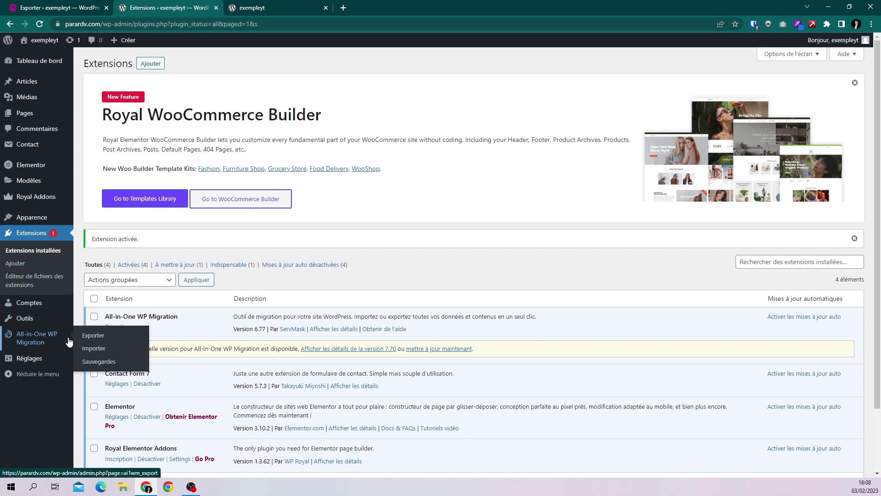
pyautogui.click(103, 348)
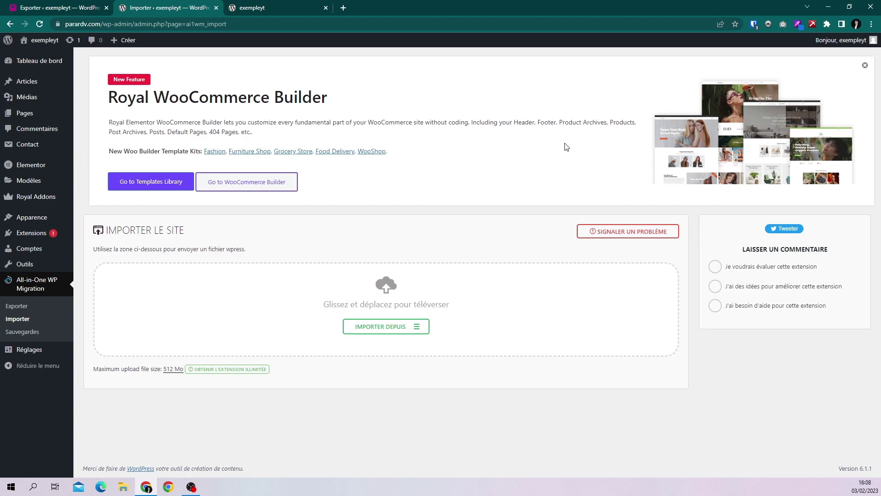
pyautogui.click(826, 7)
pyautogui.click(123, 78)
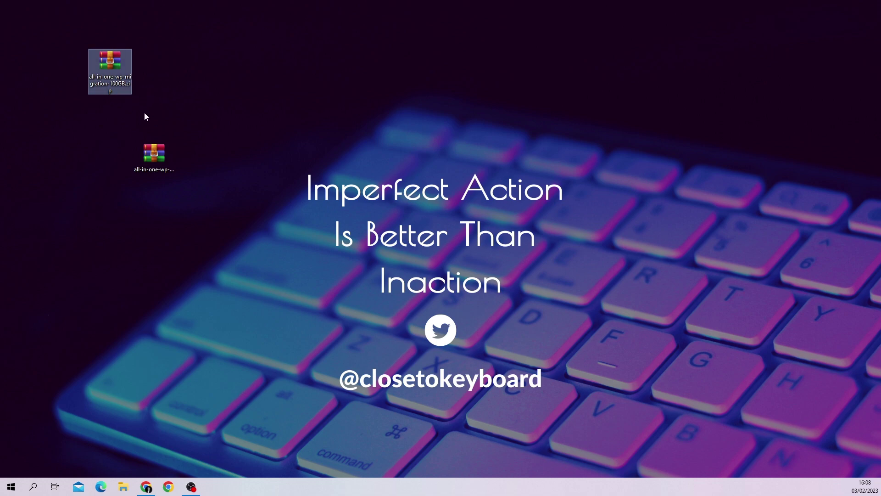
# Drag the 100GB migration archive on the desktop, then restore Chrome showing the import page.
pyautogui.moveTo(73, 133); pyautogui.dragTo(153, 92)
pyautogui.click(146, 487)
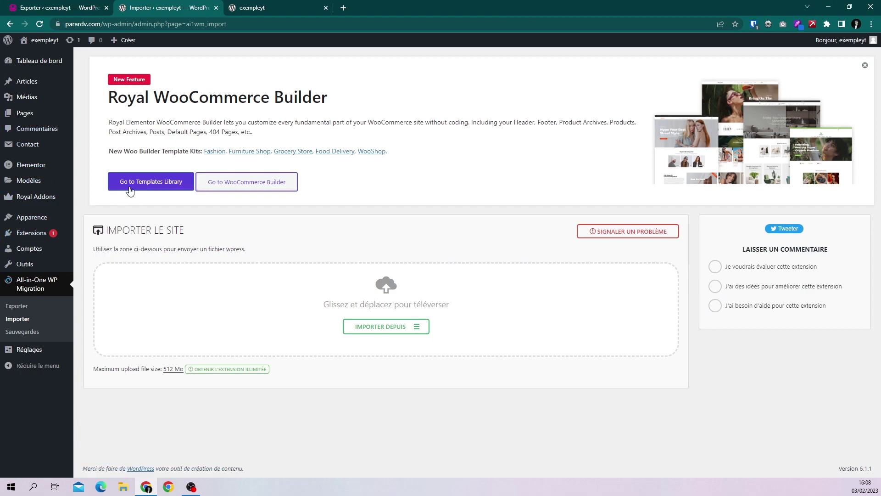
# Check the Date et titre permalink structure in Réglages > Permaliens, then return to the plugins list.
pyautogui.moveTo(49, 224)
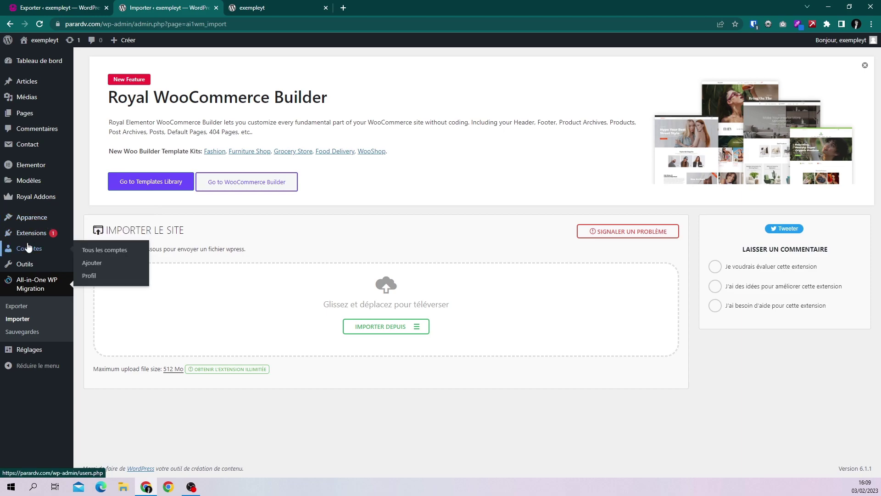
pyautogui.moveTo(33, 354)
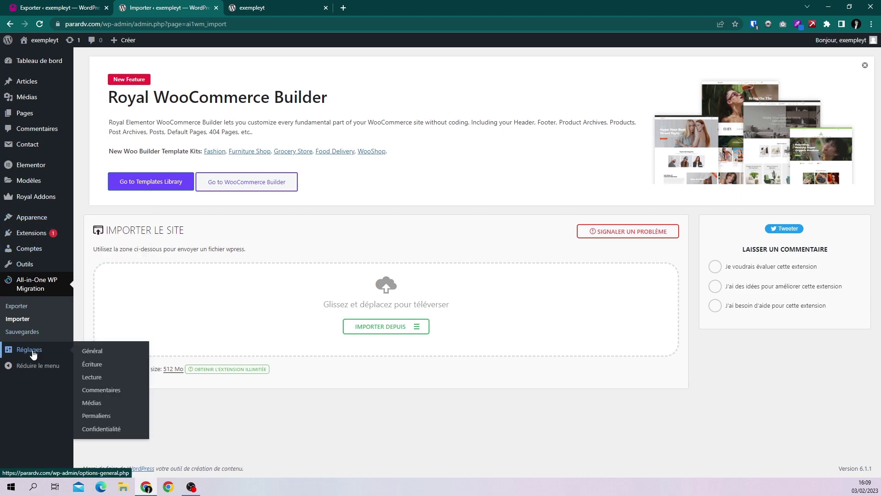
pyautogui.click(104, 418)
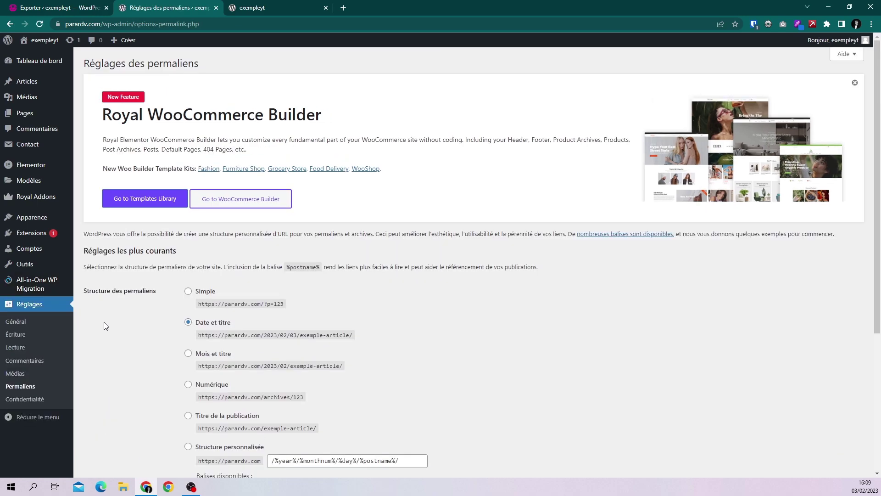
pyautogui.scroll(-4, 105, 327)
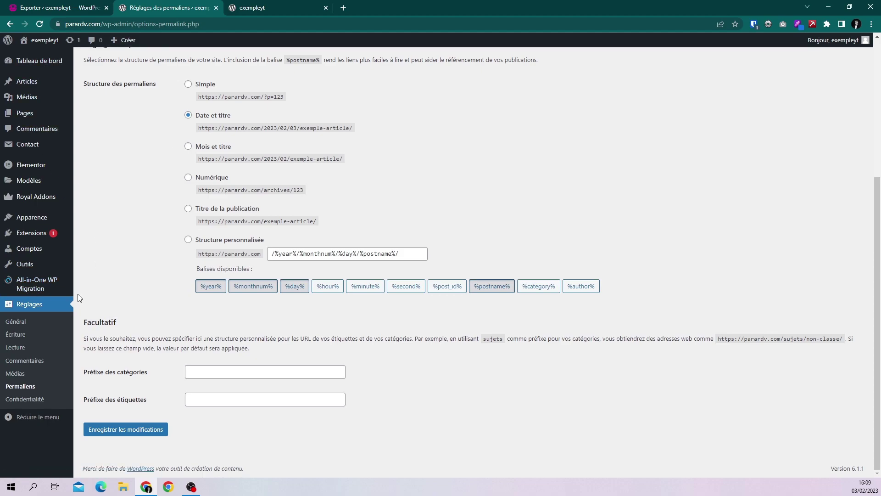
pyautogui.click(31, 232)
# Deactivate All-in-One WP Migration 6.77 and delete it, confirming with OK.
pyautogui.click(124, 303)
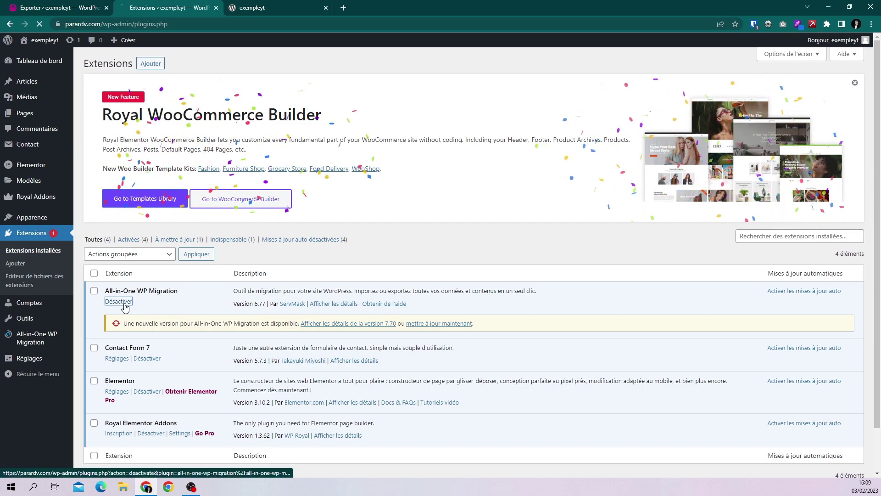
pyautogui.click(150, 329)
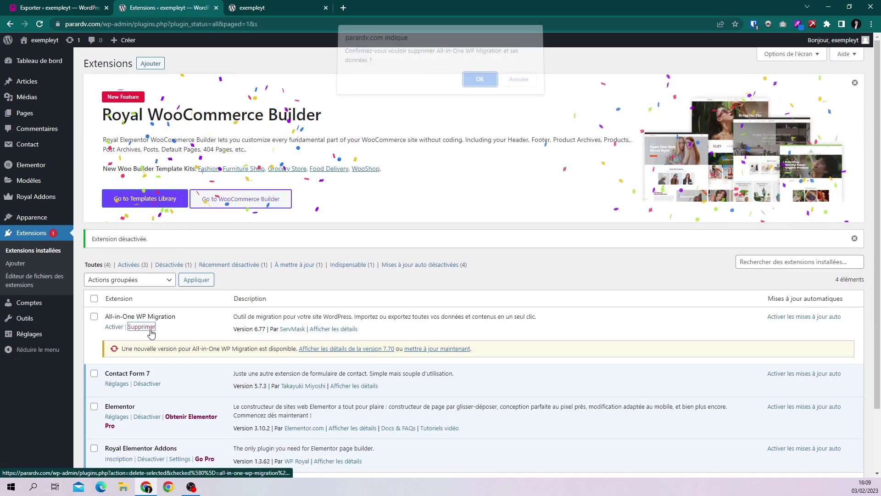
pyautogui.click(483, 83)
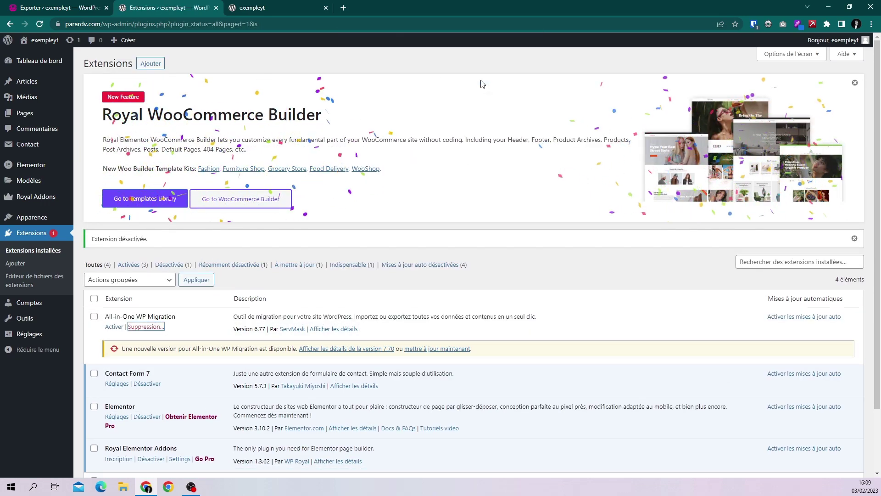